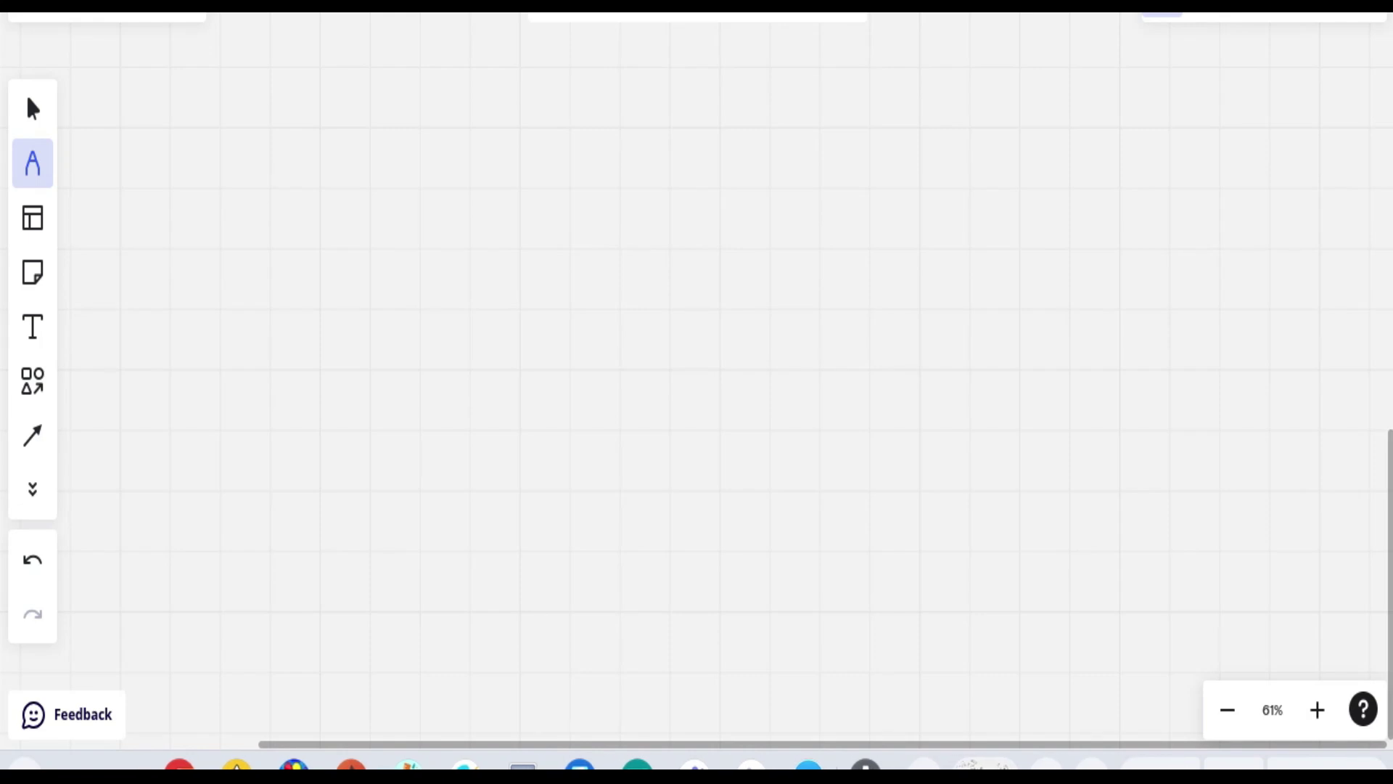
Sketch the LAN host box and link it to an FW box on its right
{"action": "left_click_drag", "start_coordinate": [342, 133], "coordinate": [343, 174]}
{"action": "mouse_move", "coordinate": [342, 133]}
{"action": "left_mouse_down"}
{"action": "mouse_move", "coordinate": [373, 133]}
{"action": "mouse_move", "coordinate": [374, 165]}
{"action": "left_mouse_up"}
{"action": "mouse_move", "coordinate": [366, 167]}
{"action": "left_mouse_down"}
{"action": "mouse_move", "coordinate": [367, 232]}
{"action": "mouse_move", "coordinate": [397, 203]}
{"action": "mouse_move", "coordinate": [538, 148]}
{"action": "mouse_move", "coordinate": [551, 125]}
{"action": "mouse_move", "coordinate": [558, 174]}
{"action": "left_mouse_up"}
{"action": "mouse_move", "coordinate": [551, 119]}
{"action": "left_mouse_down"}
{"action": "mouse_move", "coordinate": [670, 107]}
{"action": "mouse_move", "coordinate": [674, 166]}
{"action": "left_mouse_up"}
{"action": "mouse_move", "coordinate": [674, 166]}
{"action": "left_mouse_down"}
{"action": "mouse_move", "coordinate": [576, 169]}
{"action": "mouse_move", "coordinate": [620, 132]}
{"action": "mouse_move", "coordinate": [630, 308]}
{"action": "mouse_move", "coordinate": [645, 308]}
{"action": "left_mouse_up"}
Draw a DMZ box below the firewall, labelled DMZ with Webserver and Rdp noted
{"action": "mouse_move", "coordinate": [644, 309]}
{"action": "left_mouse_down"}
{"action": "mouse_move", "coordinate": [646, 346]}
{"action": "mouse_move", "coordinate": [606, 357]}
{"action": "left_mouse_up"}
{"action": "mouse_move", "coordinate": [605, 357]}
{"action": "left_mouse_down"}
{"action": "mouse_move", "coordinate": [644, 354]}
{"action": "mouse_move", "coordinate": [626, 389]}
{"action": "left_mouse_up"}
{"action": "mouse_move", "coordinate": [626, 367]}
{"action": "left_mouse_down"}
{"action": "mouse_move", "coordinate": [628, 388]}
{"action": "mouse_move", "coordinate": [647, 366]}
{"action": "mouse_move", "coordinate": [652, 383]}
{"action": "left_mouse_up"}
{"action": "left_click_drag", "start_coordinate": [657, 367], "coordinate": [672, 383]}
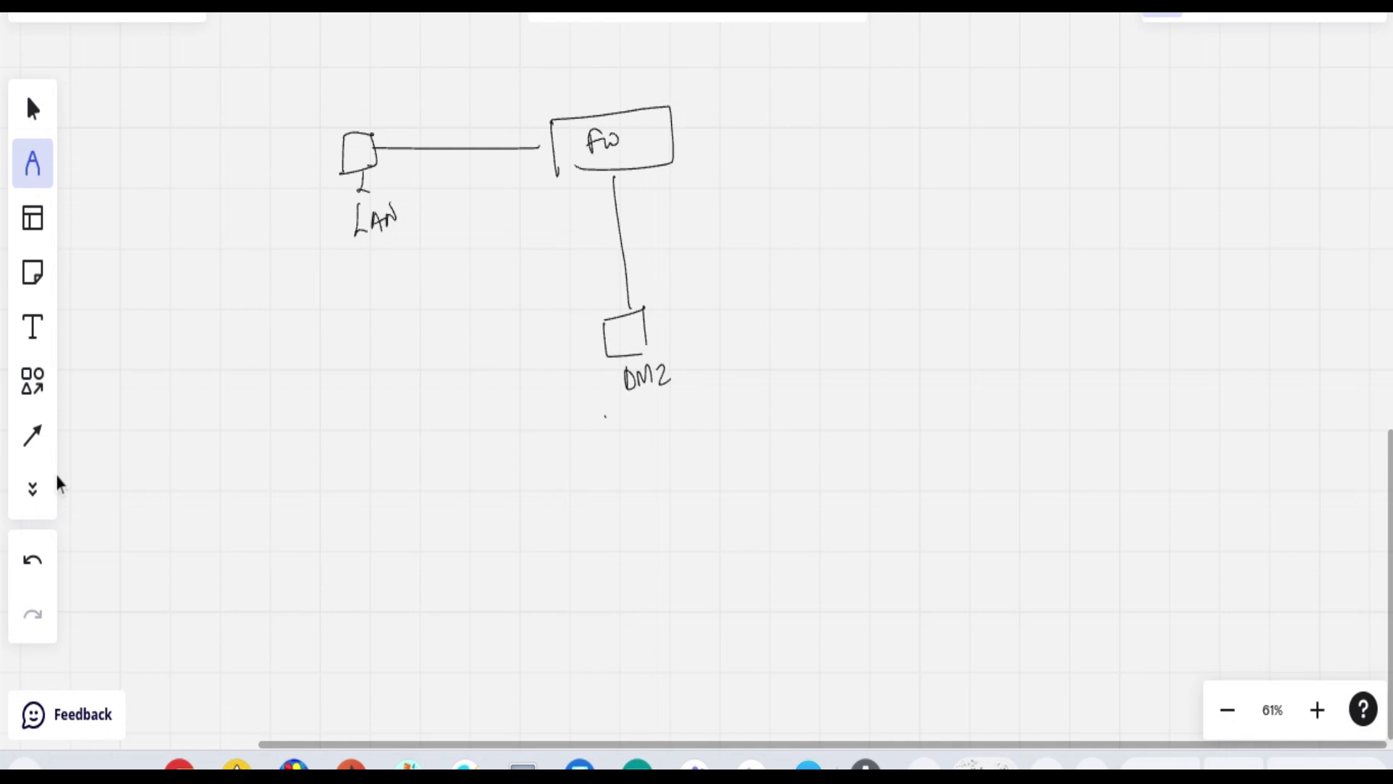
{"action": "mouse_move", "coordinate": [604, 415]}
{"action": "left_mouse_down"}
{"action": "mouse_move", "coordinate": [640, 428]}
{"action": "mouse_move", "coordinate": [682, 406]}
{"action": "mouse_move", "coordinate": [649, 467]}
{"action": "mouse_move", "coordinate": [670, 434]}
{"action": "left_mouse_up"}
{"action": "left_click_drag", "start_coordinate": [676, 439], "coordinate": [682, 472]}
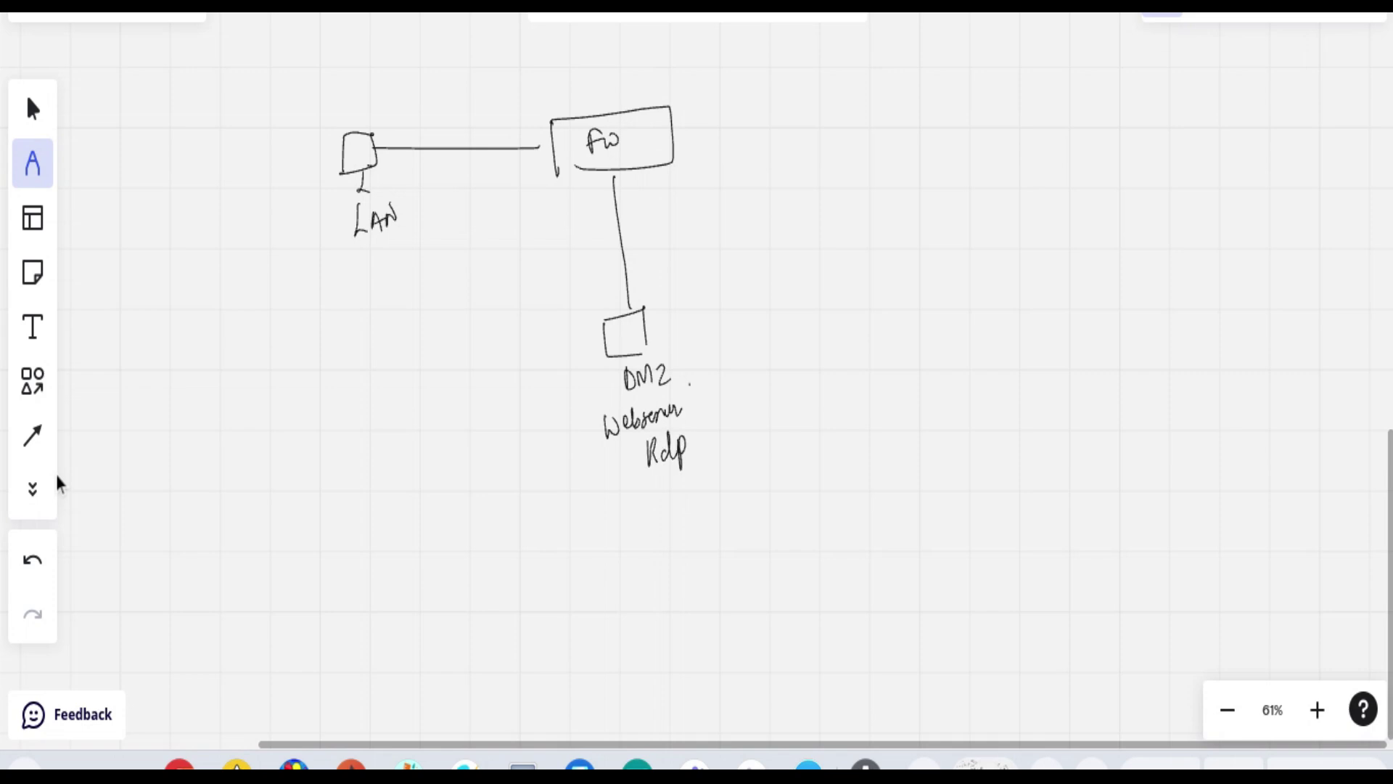
{"action": "mouse_move", "coordinate": [691, 387]}
{"action": "left_mouse_down"}
{"action": "mouse_move", "coordinate": [698, 458]}
{"action": "mouse_move", "coordinate": [718, 426]}
{"action": "left_mouse_up"}
{"action": "mouse_move", "coordinate": [718, 427]}
{"action": "left_mouse_down"}
{"action": "mouse_move", "coordinate": [726, 450]}
{"action": "mouse_move", "coordinate": [733, 424]}
{"action": "mouse_move", "coordinate": [788, 414]}
{"action": "left_mouse_up"}
Connect the firewall to an ISP cloud and on to a host labelled Remote
{"action": "mouse_move", "coordinate": [679, 138]}
{"action": "left_mouse_down"}
{"action": "mouse_move", "coordinate": [838, 135]}
{"action": "mouse_move", "coordinate": [874, 158]}
{"action": "left_mouse_up"}
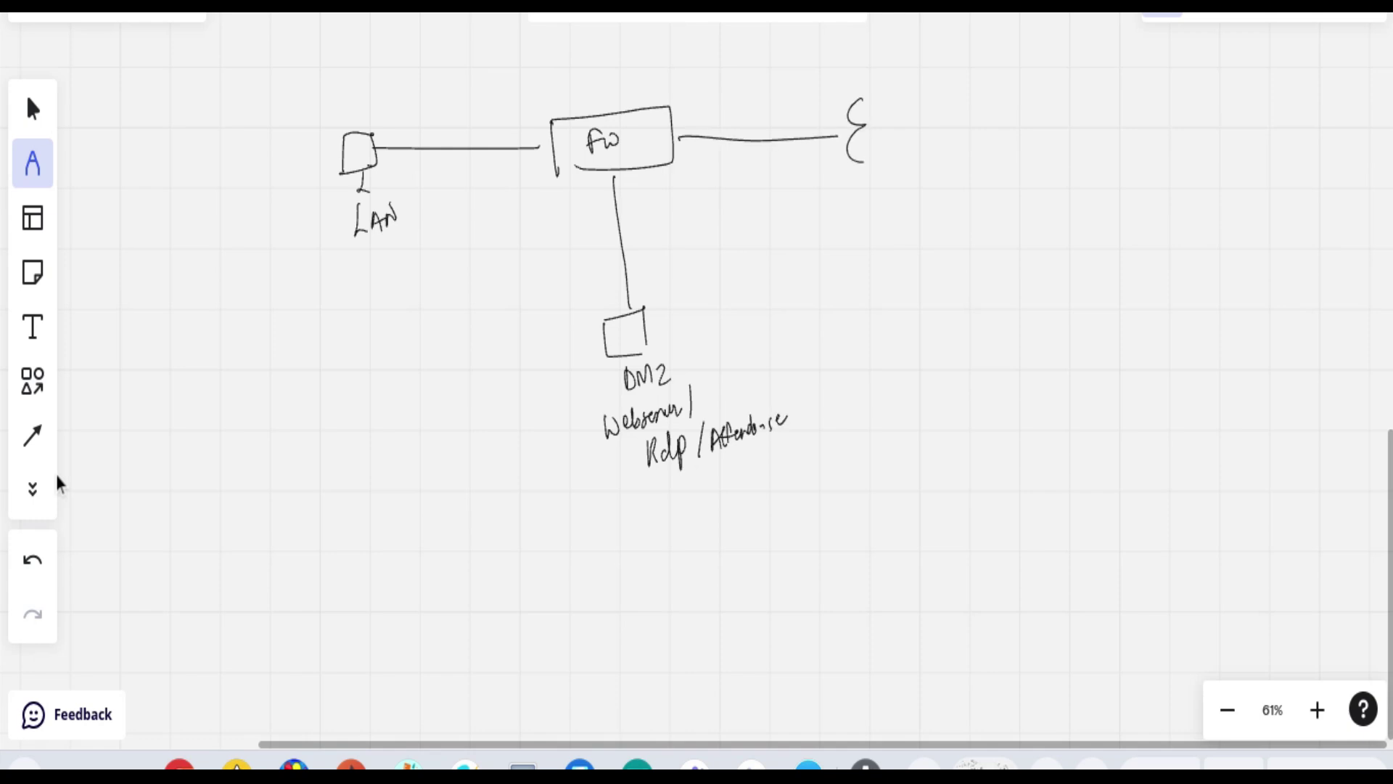
{"action": "mouse_move", "coordinate": [894, 94]}
{"action": "left_mouse_down"}
{"action": "mouse_move", "coordinate": [930, 101]}
{"action": "mouse_move", "coordinate": [923, 135]}
{"action": "left_mouse_up"}
{"action": "mouse_move", "coordinate": [887, 109]}
{"action": "left_mouse_down"}
{"action": "mouse_move", "coordinate": [886, 135]}
{"action": "mouse_move", "coordinate": [916, 116]}
{"action": "mouse_move", "coordinate": [971, 243]}
{"action": "mouse_move", "coordinate": [995, 244]}
{"action": "mouse_move", "coordinate": [999, 272]}
{"action": "mouse_move", "coordinate": [962, 292]}
{"action": "left_mouse_up"}
{"action": "mouse_move", "coordinate": [962, 292]}
{"action": "left_mouse_down"}
{"action": "mouse_move", "coordinate": [997, 282]}
{"action": "mouse_move", "coordinate": [979, 305]}
{"action": "mouse_move", "coordinate": [1009, 325]}
{"action": "left_mouse_up"}
{"action": "left_click_drag", "start_coordinate": [1011, 318], "coordinate": [1038, 325]}
{"action": "mouse_move", "coordinate": [1048, 306]}
{"action": "left_mouse_down"}
{"action": "mouse_move", "coordinate": [1049, 325]}
{"action": "mouse_move", "coordinate": [1055, 312]}
{"action": "left_mouse_up"}
{"action": "left_click_drag", "start_coordinate": [1053, 320], "coordinate": [1064, 323]}
Write and underline 'outside' beside the Remote host, and underline the DMZ label
{"action": "mouse_move", "coordinate": [1043, 263]}
{"action": "left_mouse_down"}
{"action": "mouse_move", "coordinate": [1039, 278]}
{"action": "mouse_move", "coordinate": [1052, 273]}
{"action": "left_mouse_up"}
{"action": "mouse_move", "coordinate": [1064, 254]}
{"action": "left_mouse_down"}
{"action": "mouse_move", "coordinate": [1069, 269]}
{"action": "mouse_move", "coordinate": [1092, 250]}
{"action": "left_mouse_up"}
{"action": "left_click", "coordinate": [1079, 256]}
{"action": "left_click_drag", "start_coordinate": [1041, 283], "coordinate": [1081, 271]}
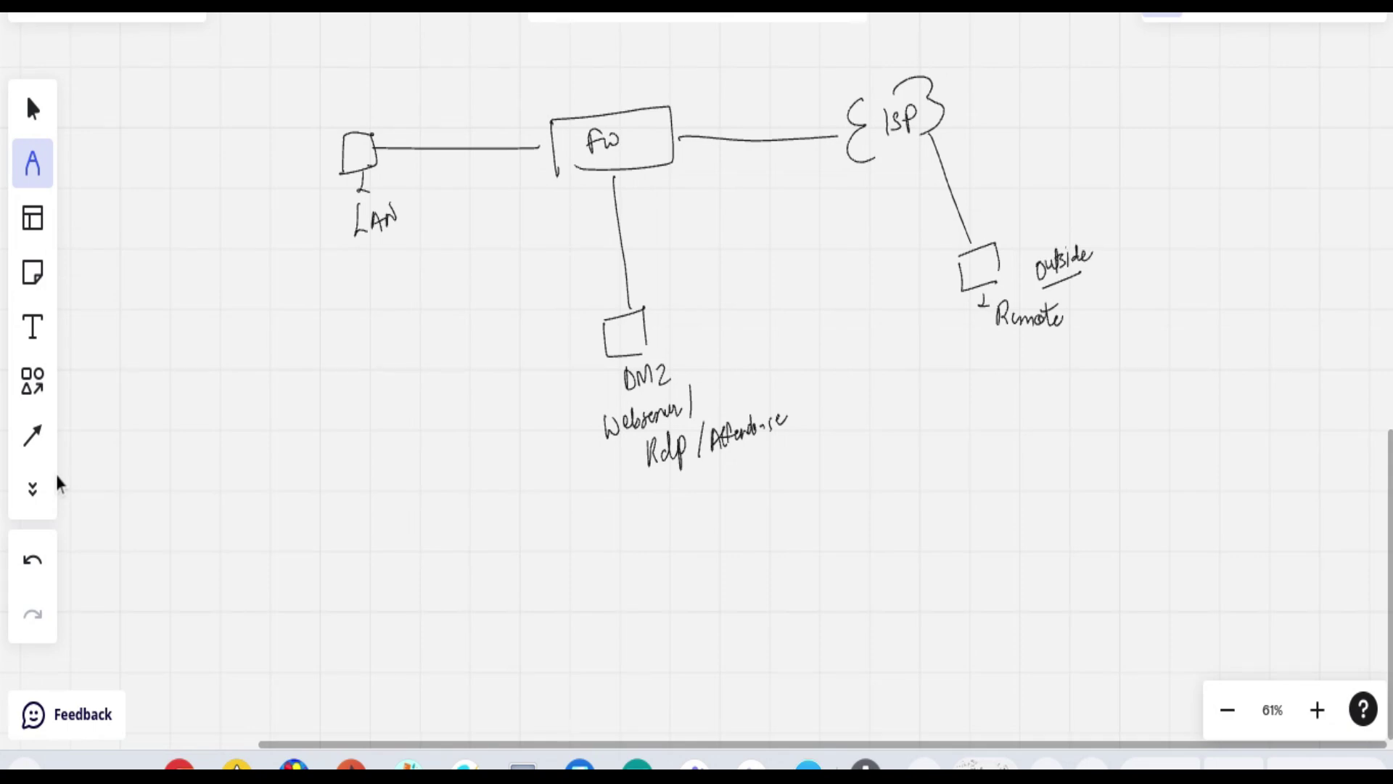
{"action": "left_click_drag", "start_coordinate": [622, 403], "coordinate": [666, 393]}
Label the DMZ host Win-7 and the LAN host Win-10, underlining both
{"action": "mouse_move", "coordinate": [489, 360]}
{"action": "left_mouse_down"}
{"action": "mouse_move", "coordinate": [496, 377]}
{"action": "mouse_move", "coordinate": [511, 359]}
{"action": "mouse_move", "coordinate": [529, 371]}
{"action": "mouse_move", "coordinate": [550, 336]}
{"action": "mouse_move", "coordinate": [545, 368]}
{"action": "left_mouse_up"}
{"action": "left_click_drag", "start_coordinate": [543, 356], "coordinate": [557, 351]}
{"action": "left_click_drag", "start_coordinate": [499, 396], "coordinate": [545, 378]}
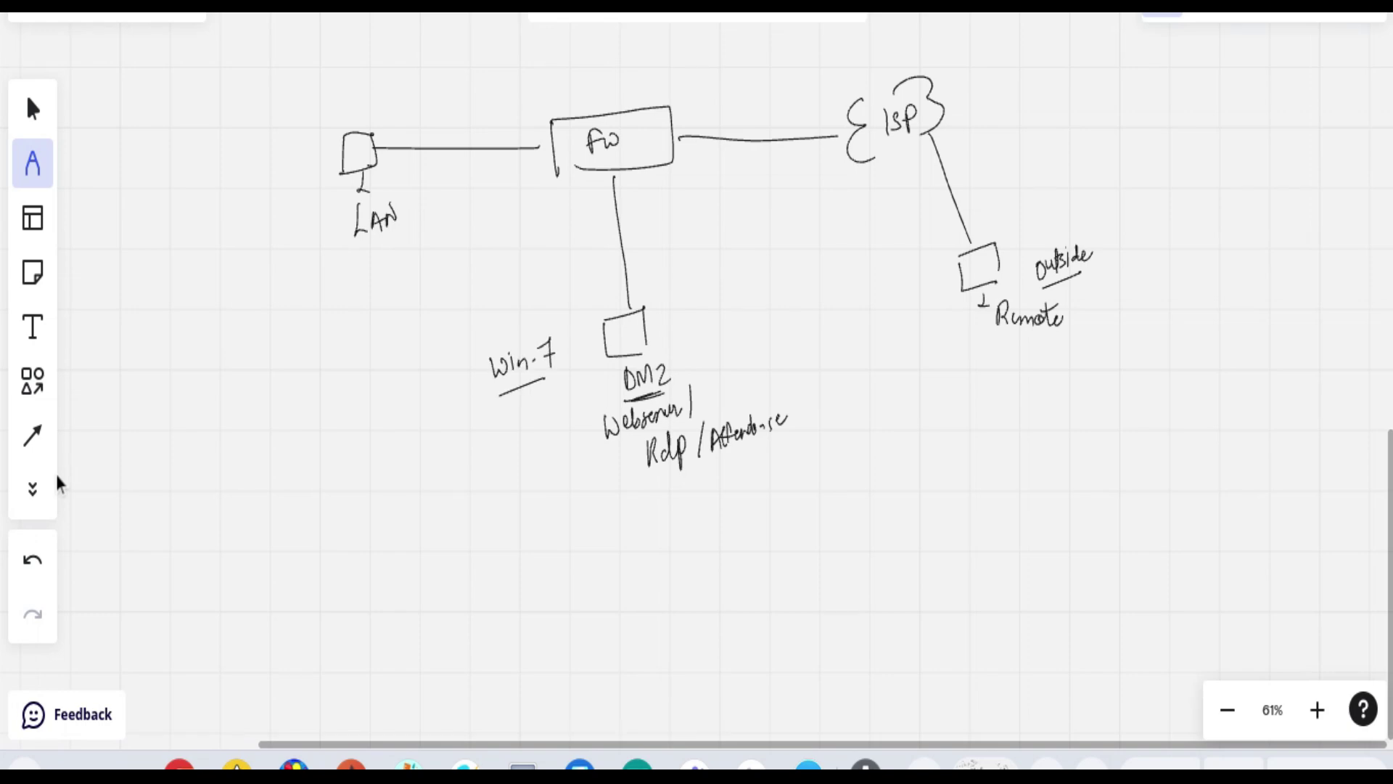
{"action": "mouse_move", "coordinate": [234, 180]}
{"action": "left_mouse_down"}
{"action": "mouse_move", "coordinate": [251, 176]}
{"action": "mouse_move", "coordinate": [256, 193]}
{"action": "mouse_move", "coordinate": [284, 166]}
{"action": "left_mouse_up"}
{"action": "left_click_drag", "start_coordinate": [291, 157], "coordinate": [290, 172]}
{"action": "left_click_drag", "start_coordinate": [304, 154], "coordinate": [297, 165]}
{"action": "left_click_drag", "start_coordinate": [246, 208], "coordinate": [291, 180]}
{"action": "left_click", "coordinate": [305, 173]}
Redraw the Remote host box outline and its stand
{"action": "mouse_move", "coordinate": [997, 267]}
{"action": "left_mouse_down"}
{"action": "mouse_move", "coordinate": [991, 290]}
{"action": "mouse_move", "coordinate": [1086, 265]}
{"action": "left_mouse_up"}
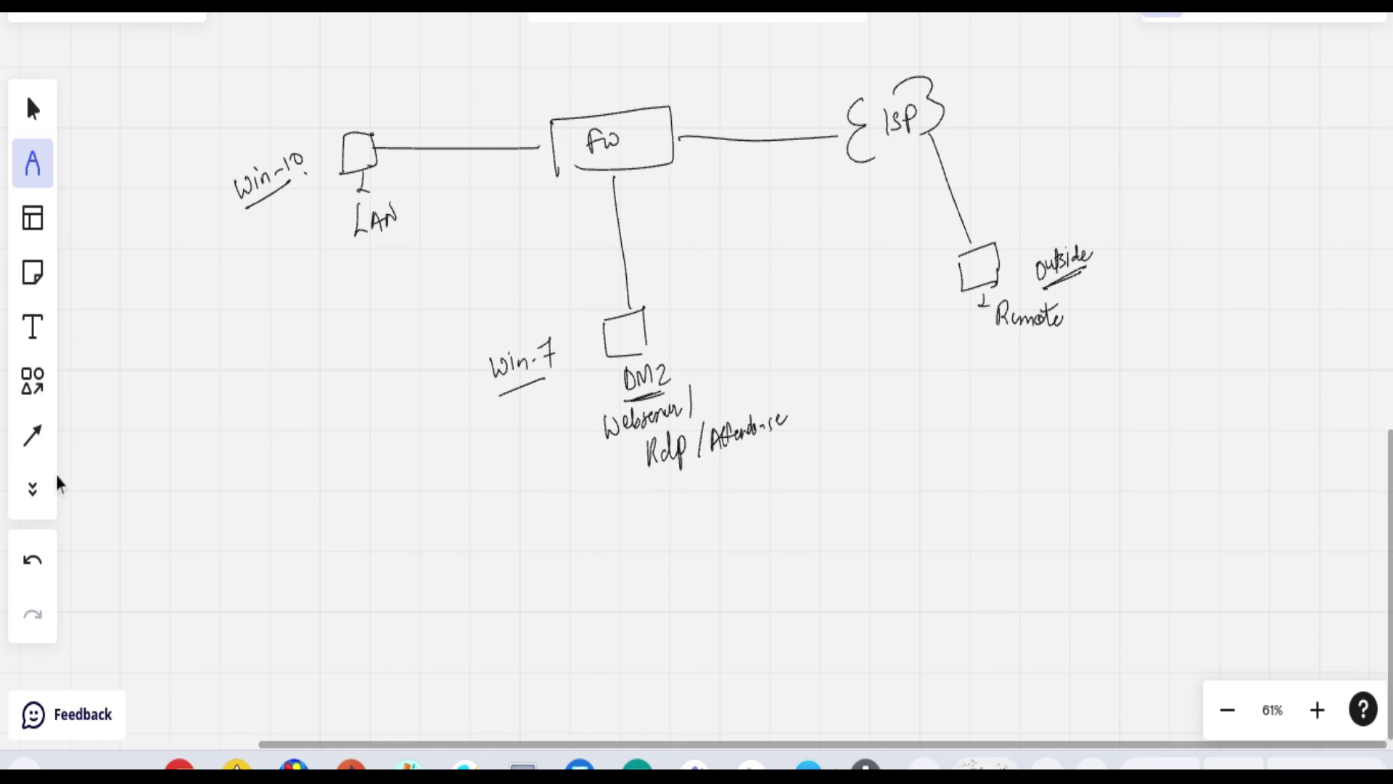
{"action": "left_click_drag", "start_coordinate": [997, 262], "coordinate": [983, 306]}
{"action": "left_click_drag", "start_coordinate": [976, 309], "coordinate": [992, 306]}
Write the ISP-side interface address 192.168.10.138 above the FW box
{"action": "left_click_drag", "start_coordinate": [678, 133], "coordinate": [677, 145]}
{"action": "scroll", "coordinate": [59, 484], "scroll_direction": "up", "scroll_amount": 1}
{"action": "mouse_move", "coordinate": [686, 93]}
{"action": "left_mouse_down"}
{"action": "mouse_move", "coordinate": [685, 110]}
{"action": "mouse_move", "coordinate": [728, 88]}
{"action": "left_mouse_up"}
{"action": "mouse_move", "coordinate": [736, 65]}
{"action": "left_mouse_down"}
{"action": "mouse_move", "coordinate": [732, 84]}
{"action": "mouse_move", "coordinate": [760, 75]}
{"action": "left_mouse_up"}
{"action": "left_click_drag", "start_coordinate": [769, 63], "coordinate": [786, 65]}
{"action": "left_click_drag", "start_coordinate": [793, 45], "coordinate": [794, 64]}
{"action": "left_click_drag", "start_coordinate": [810, 42], "coordinate": [811, 43]}
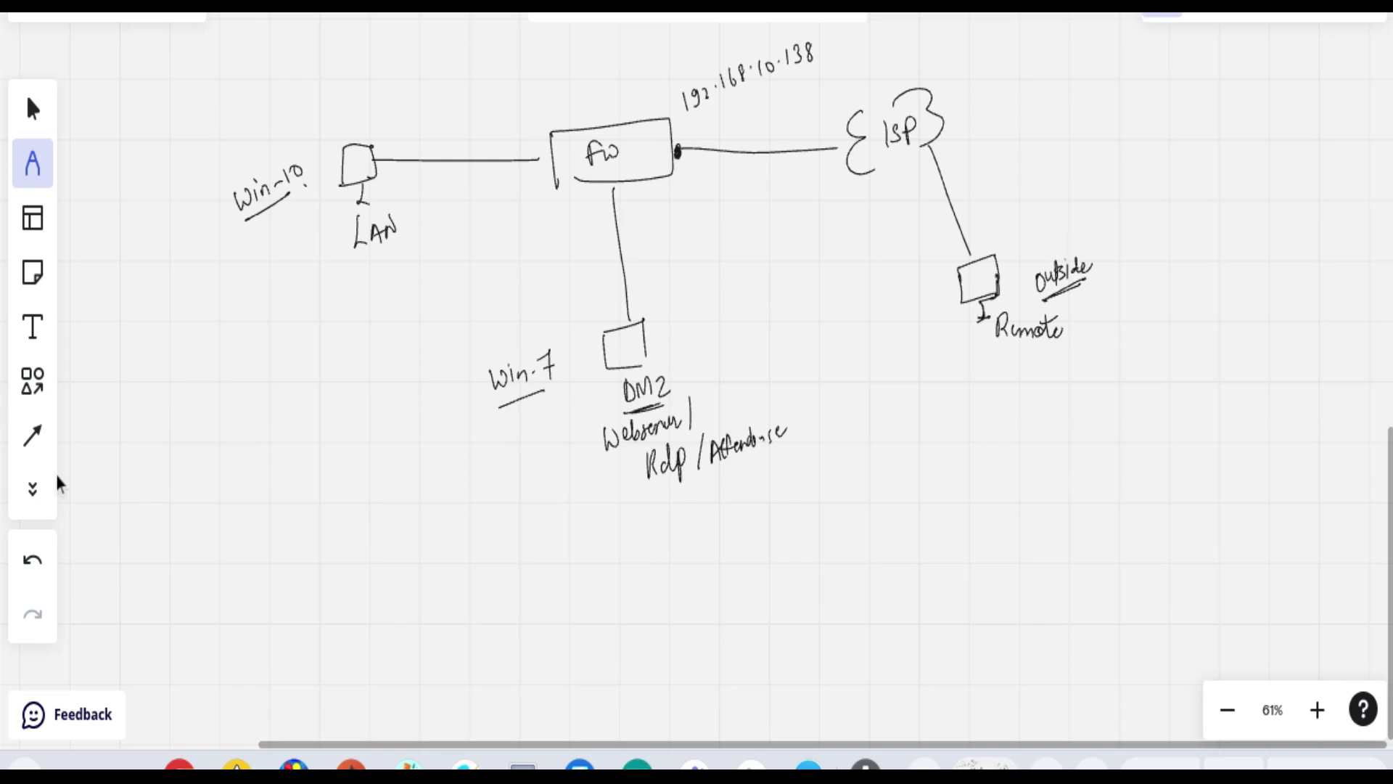
Add the LAN-side 172.16.16.16 and DMZ-side 10.10.10.10 addresses, and begin the DMZ host's IP
{"action": "mouse_move", "coordinate": [546, 154]}
{"action": "left_mouse_down"}
{"action": "mouse_move", "coordinate": [498, 146]}
{"action": "mouse_move", "coordinate": [507, 116]}
{"action": "mouse_move", "coordinate": [506, 141]}
{"action": "mouse_move", "coordinate": [594, 78]}
{"action": "left_mouse_up"}
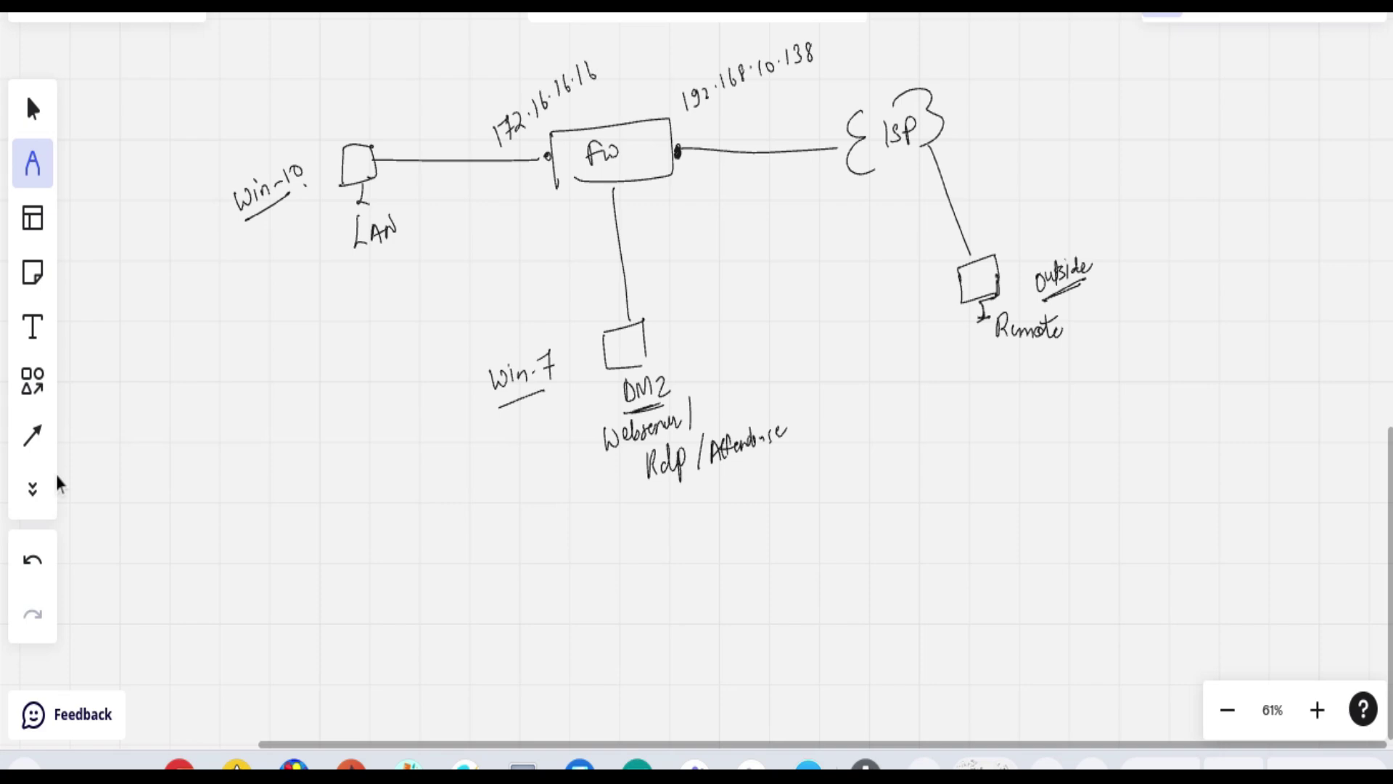
{"action": "mouse_move", "coordinate": [622, 205]}
{"action": "left_mouse_down"}
{"action": "mouse_move", "coordinate": [623, 225]}
{"action": "mouse_move", "coordinate": [629, 210]}
{"action": "mouse_move", "coordinate": [660, 210]}
{"action": "left_mouse_up"}
{"action": "mouse_move", "coordinate": [672, 193]}
{"action": "left_mouse_down"}
{"action": "mouse_move", "coordinate": [669, 206]}
{"action": "mouse_move", "coordinate": [695, 181]}
{"action": "left_mouse_up"}
{"action": "mouse_move", "coordinate": [673, 333]}
{"action": "left_mouse_down"}
{"action": "mouse_move", "coordinate": [672, 352]}
{"action": "mouse_move", "coordinate": [709, 321]}
{"action": "left_mouse_up"}
{"action": "mouse_move", "coordinate": [719, 309]}
{"action": "left_mouse_down"}
{"action": "mouse_move", "coordinate": [720, 321]}
{"action": "mouse_move", "coordinate": [729, 308]}
{"action": "left_mouse_up"}
Finish handwriting the DMZ host's IP address beside its box
{"action": "left_click_drag", "start_coordinate": [739, 305], "coordinate": [772, 303]}
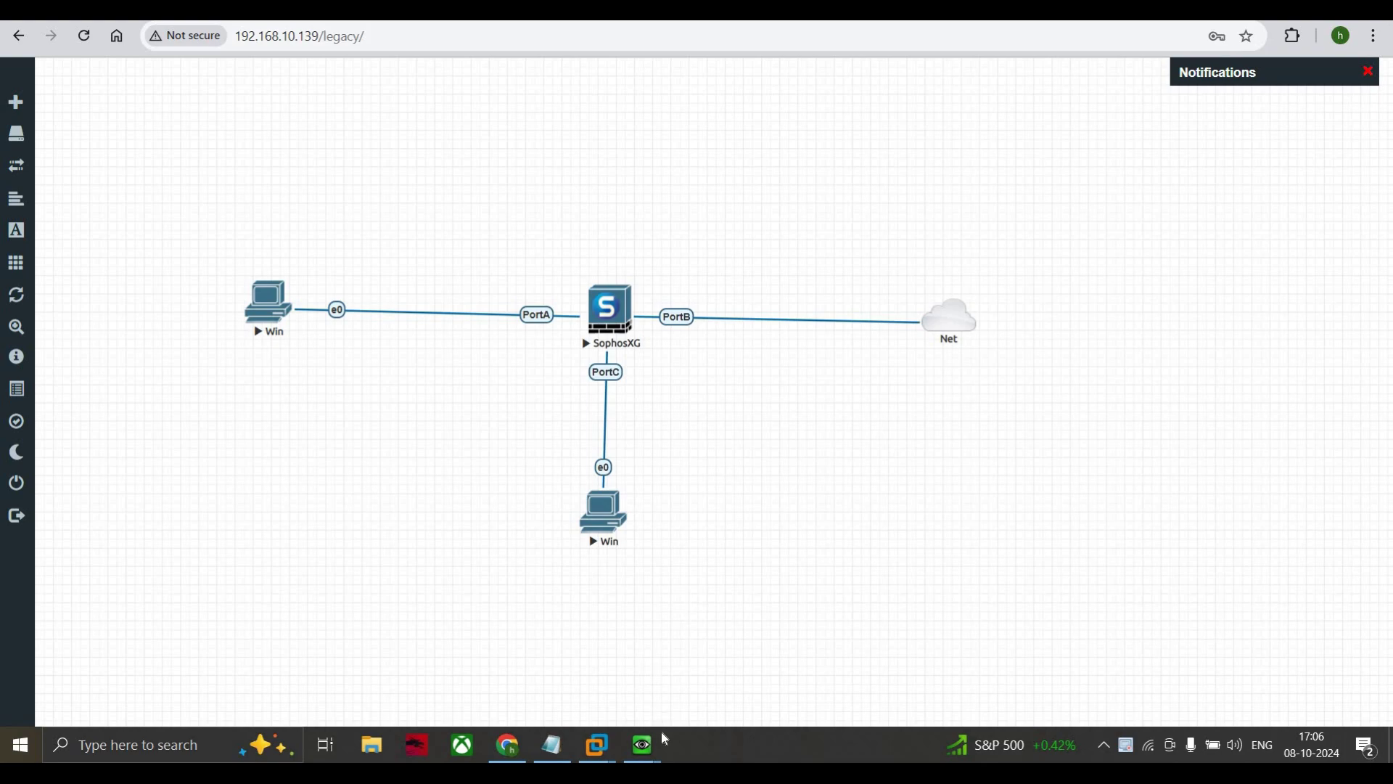
Bring the Sophos VM forward and open the Add NAT rule options on the NAT rules page
{"action": "mouse_move", "coordinate": [642, 745]}
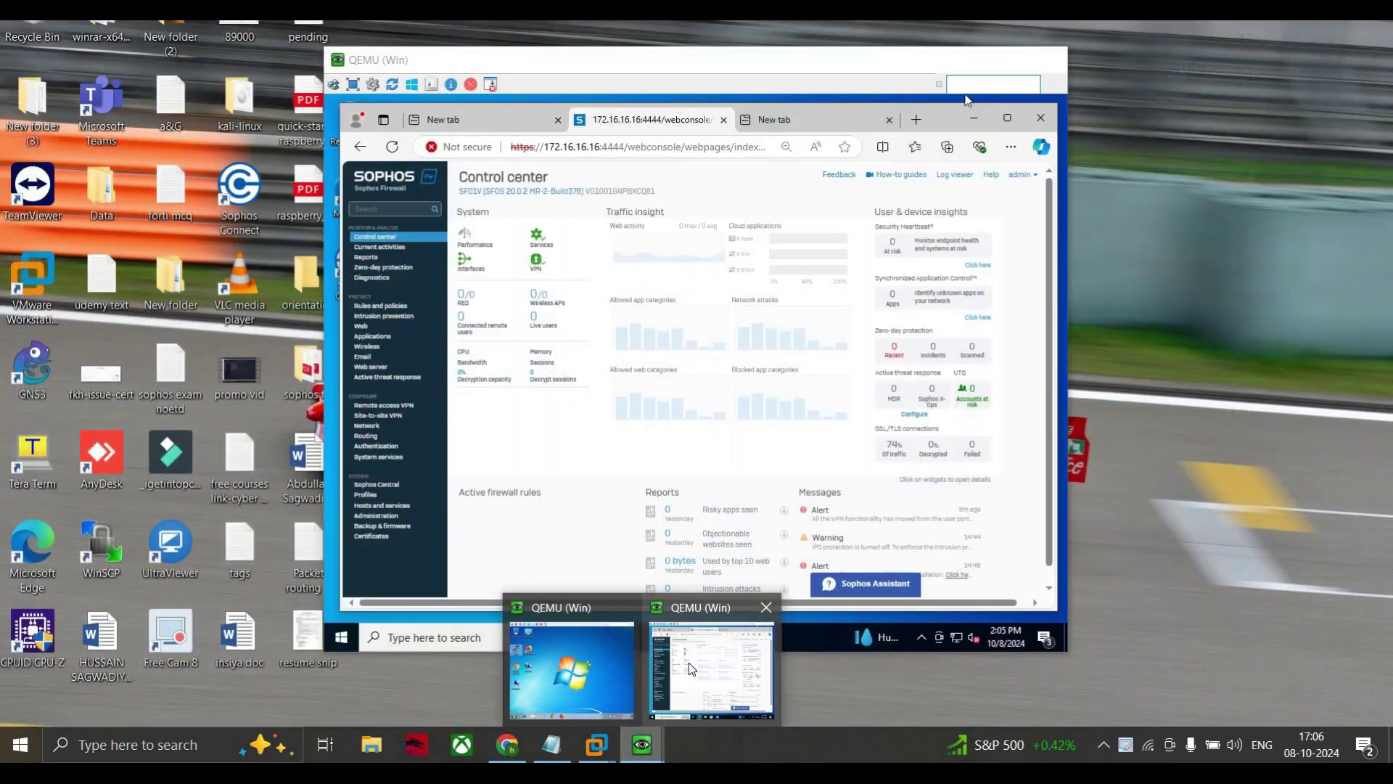
{"action": "left_click", "coordinate": [711, 672]}
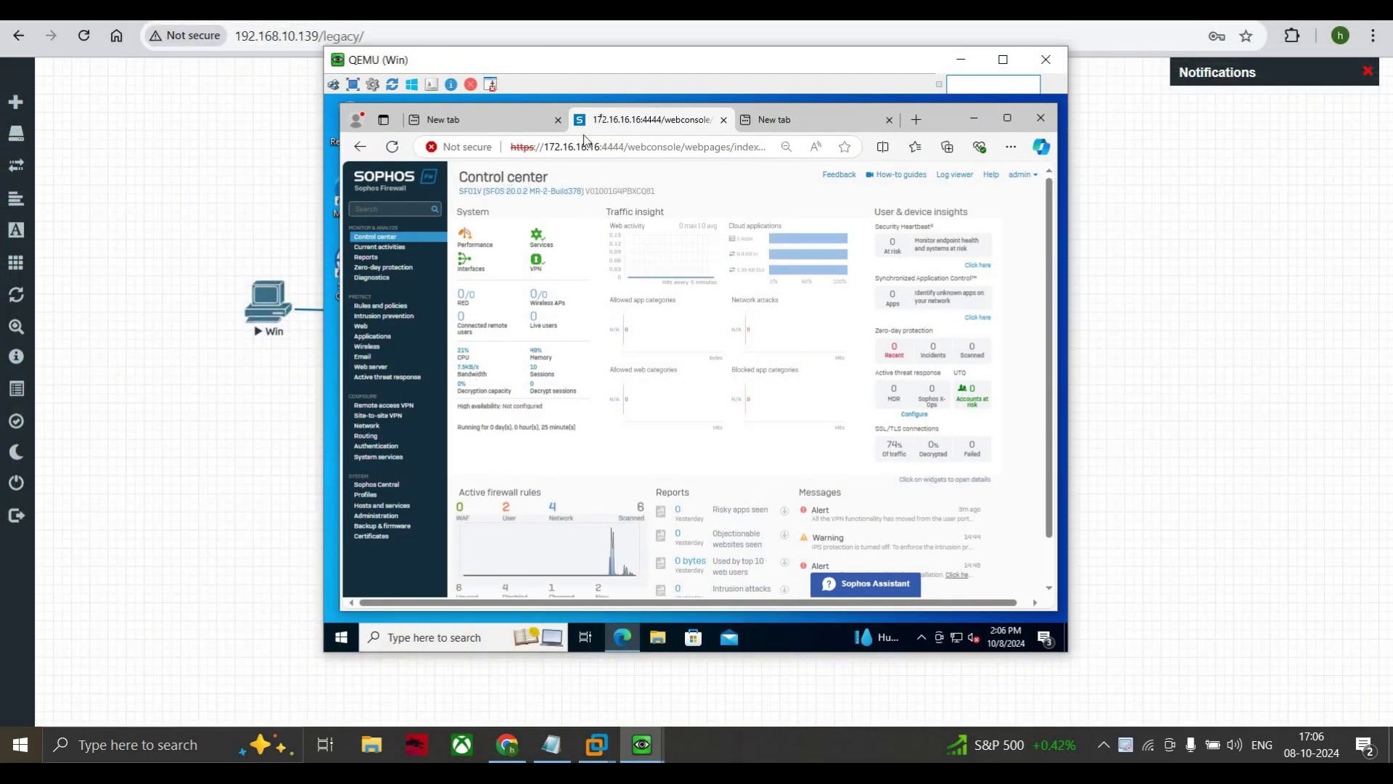
{"action": "left_click_drag", "start_coordinate": [668, 69], "coordinate": [715, 74]}
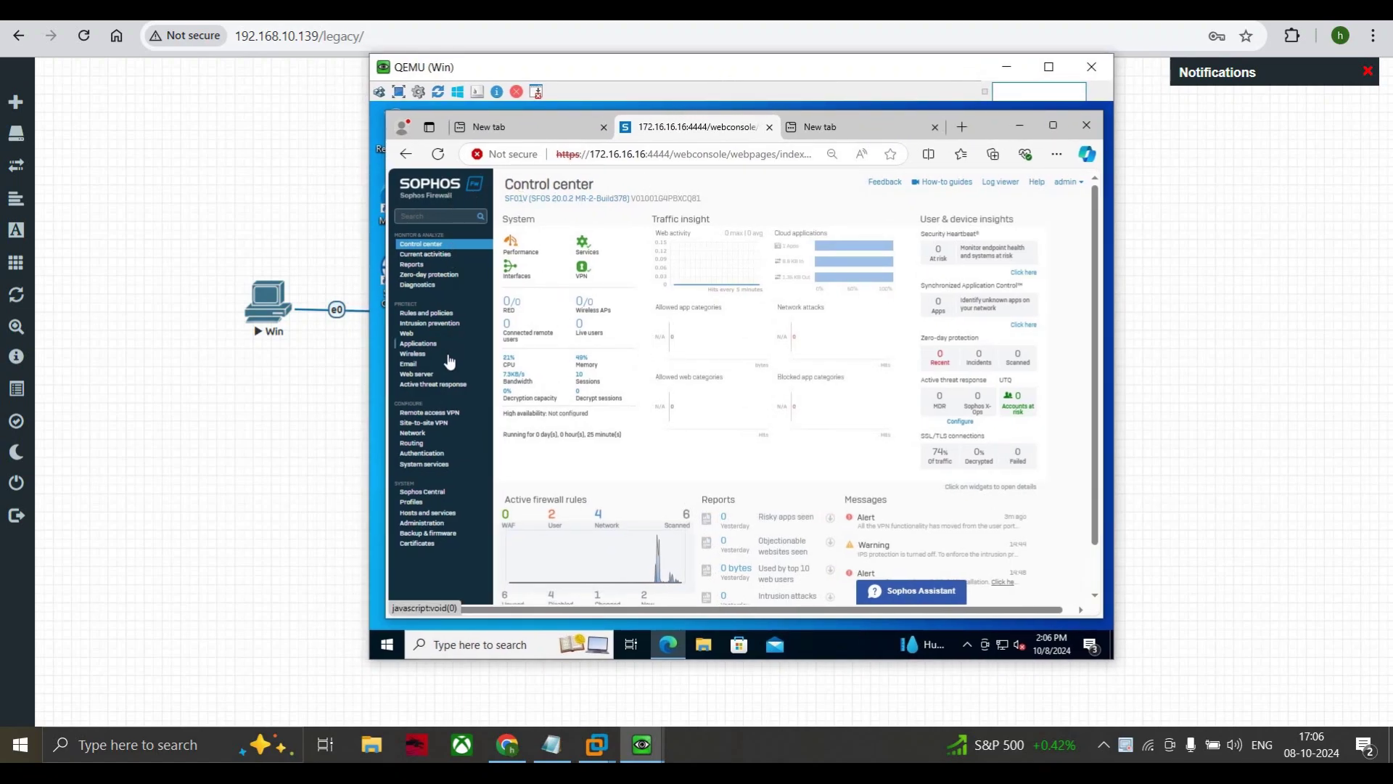
{"action": "left_click", "coordinate": [433, 314]}
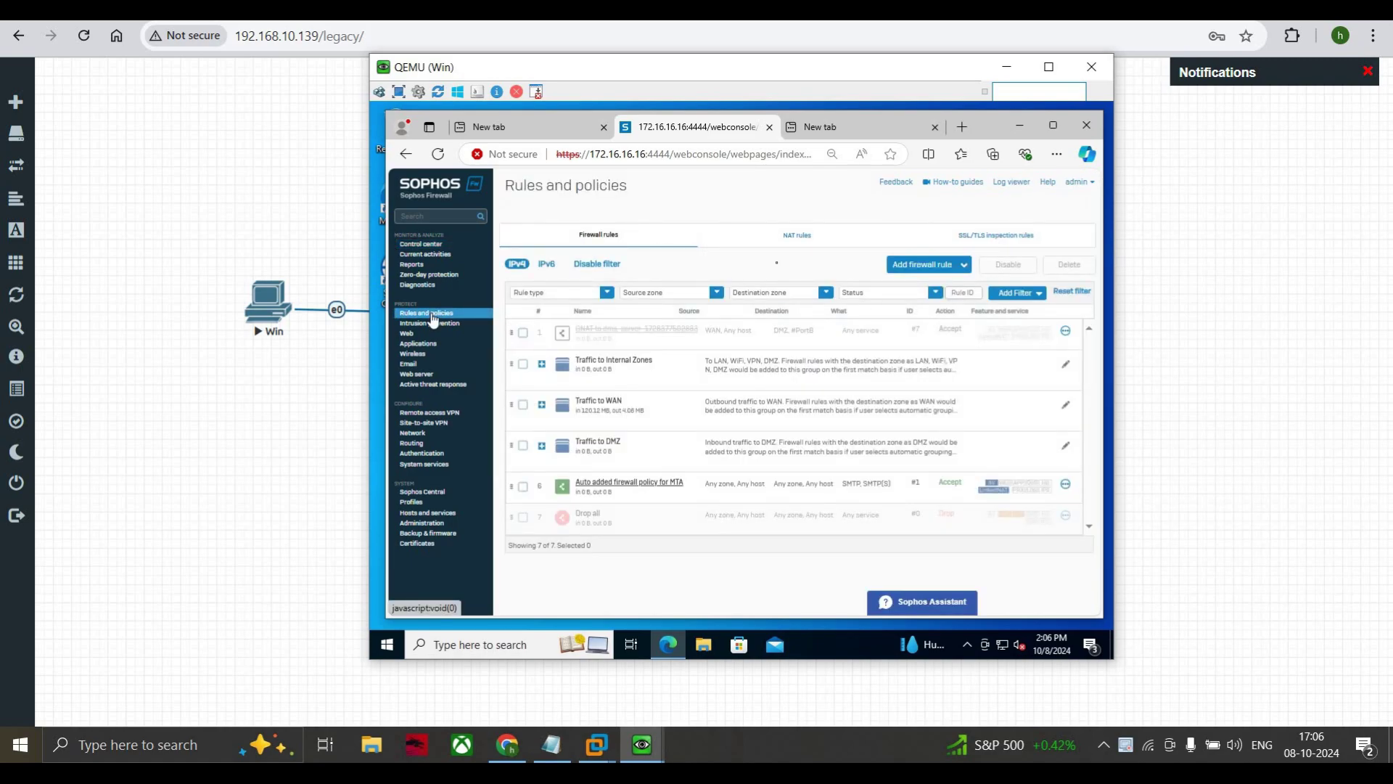
{"action": "left_click", "coordinate": [811, 235]}
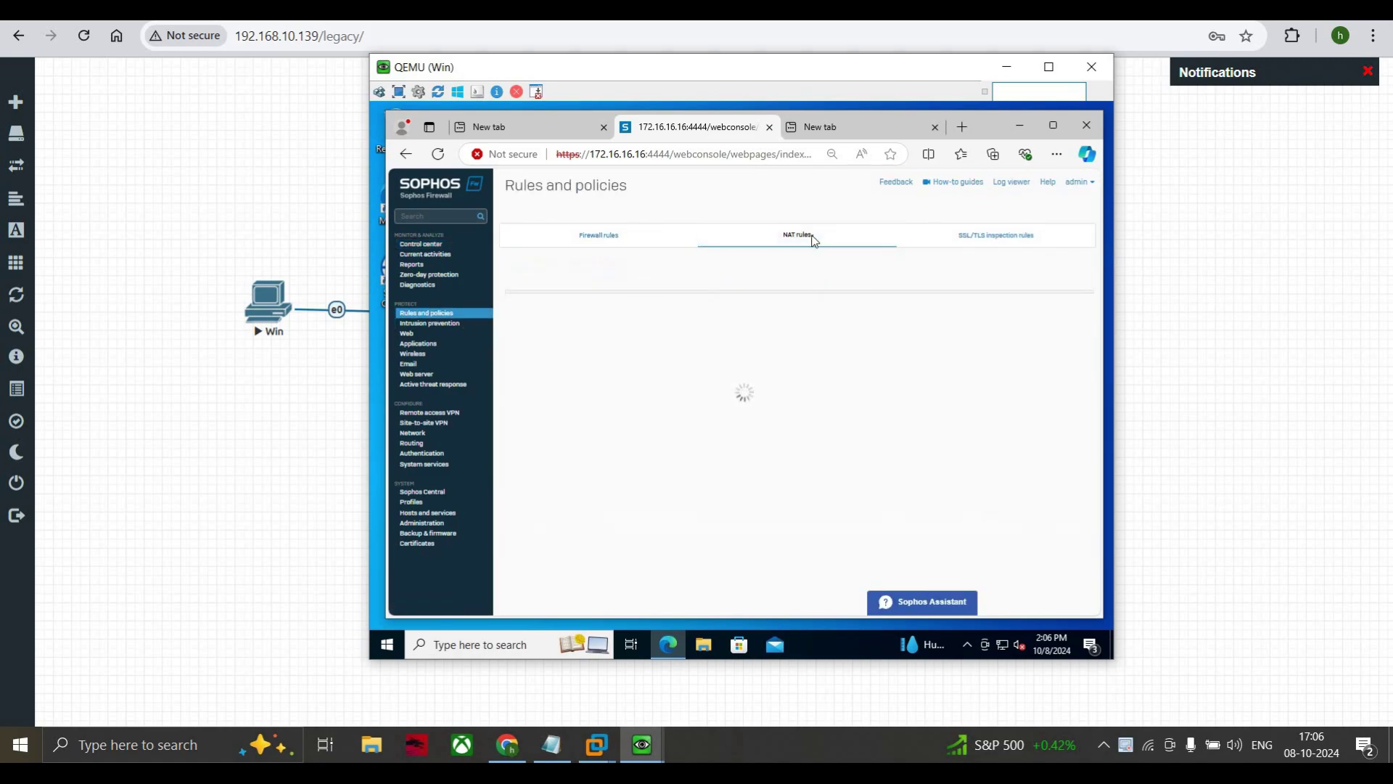
{"action": "left_click", "coordinate": [930, 270]}
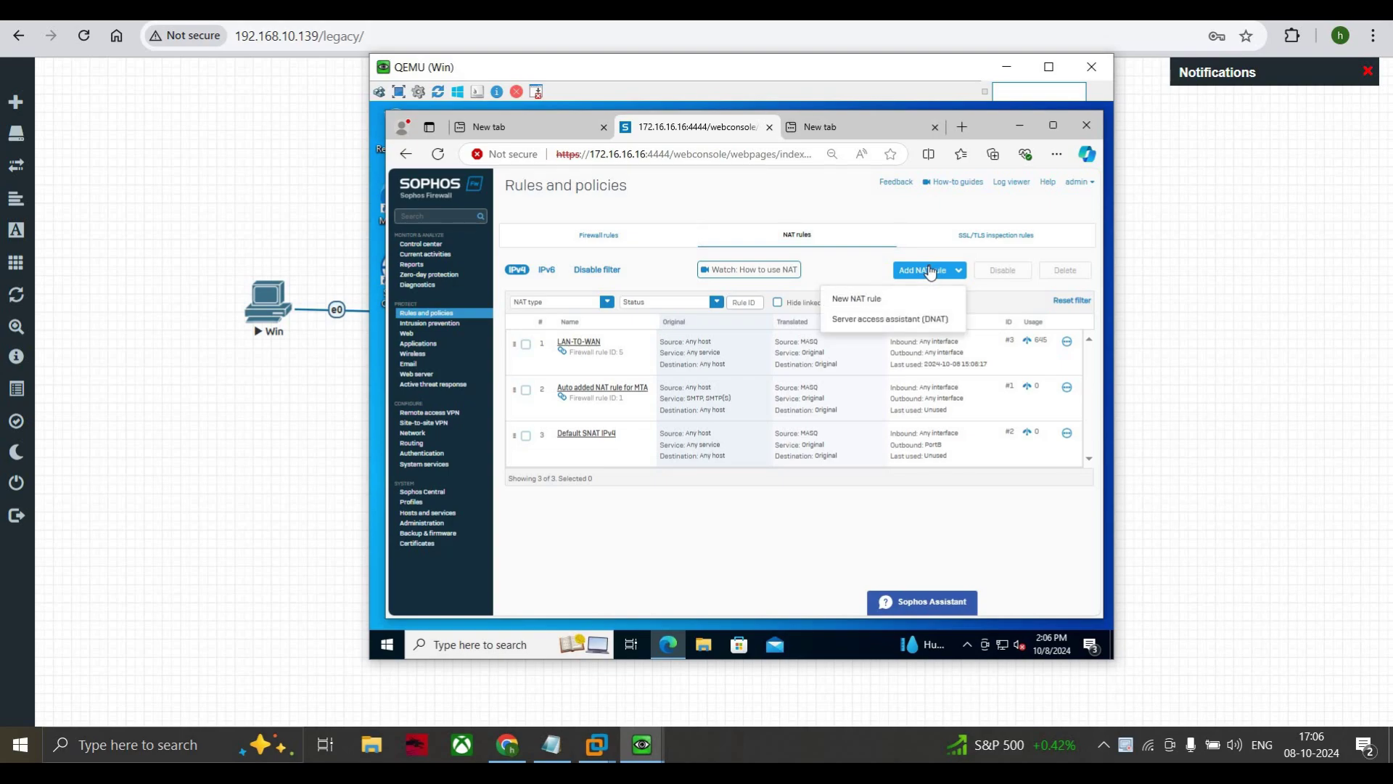
Launch the Server access assistant (DNAT), browse its IP host list without choosing, and minimize the VM
{"action": "left_click", "coordinate": [909, 320]}
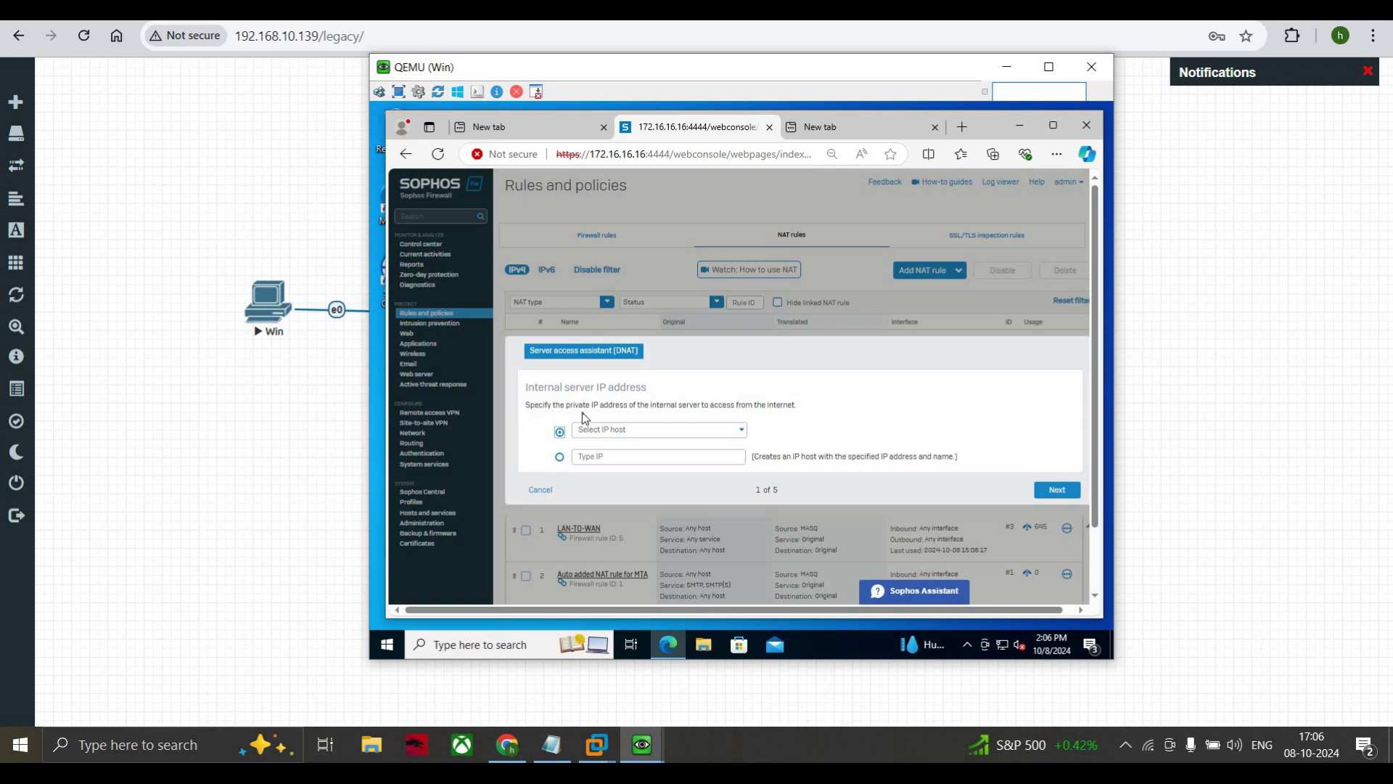
{"action": "left_click", "coordinate": [596, 429]}
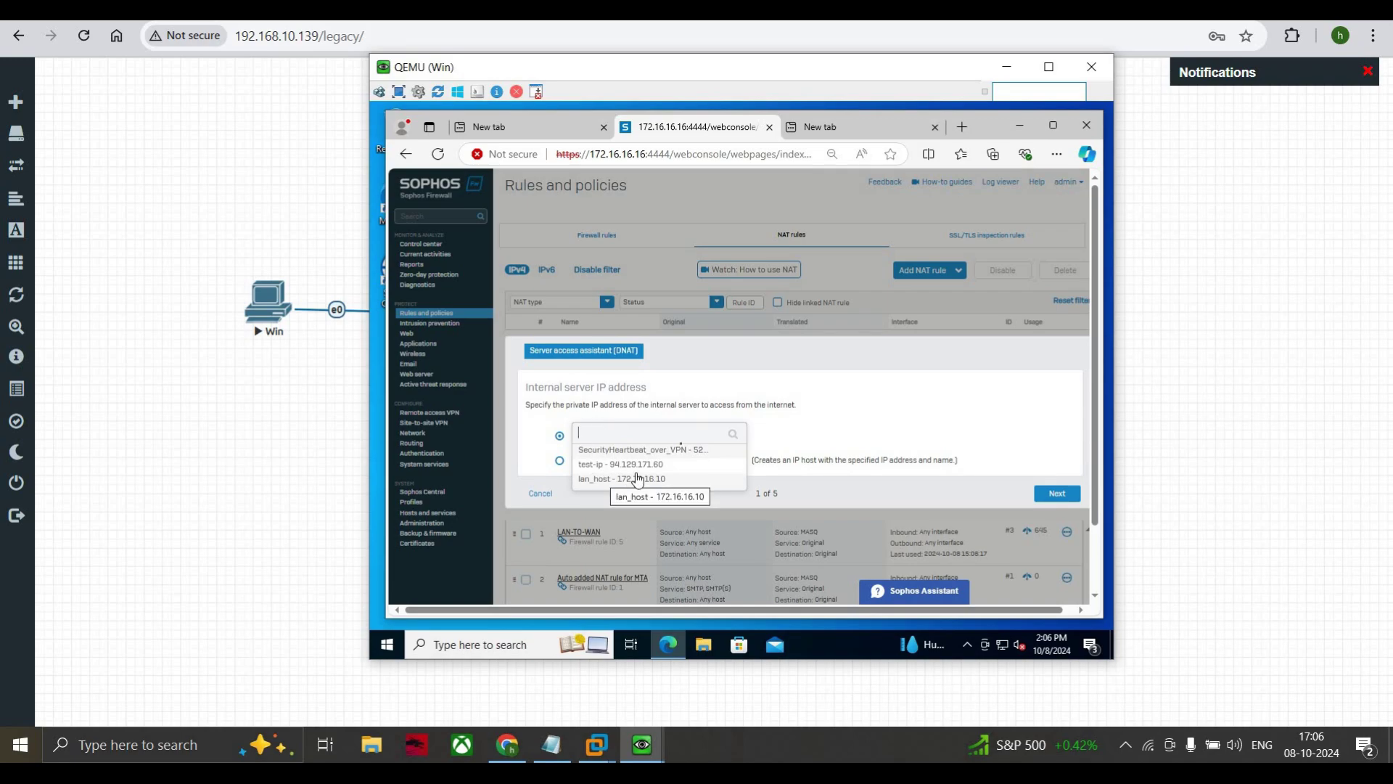
{"action": "left_click", "coordinate": [797, 421]}
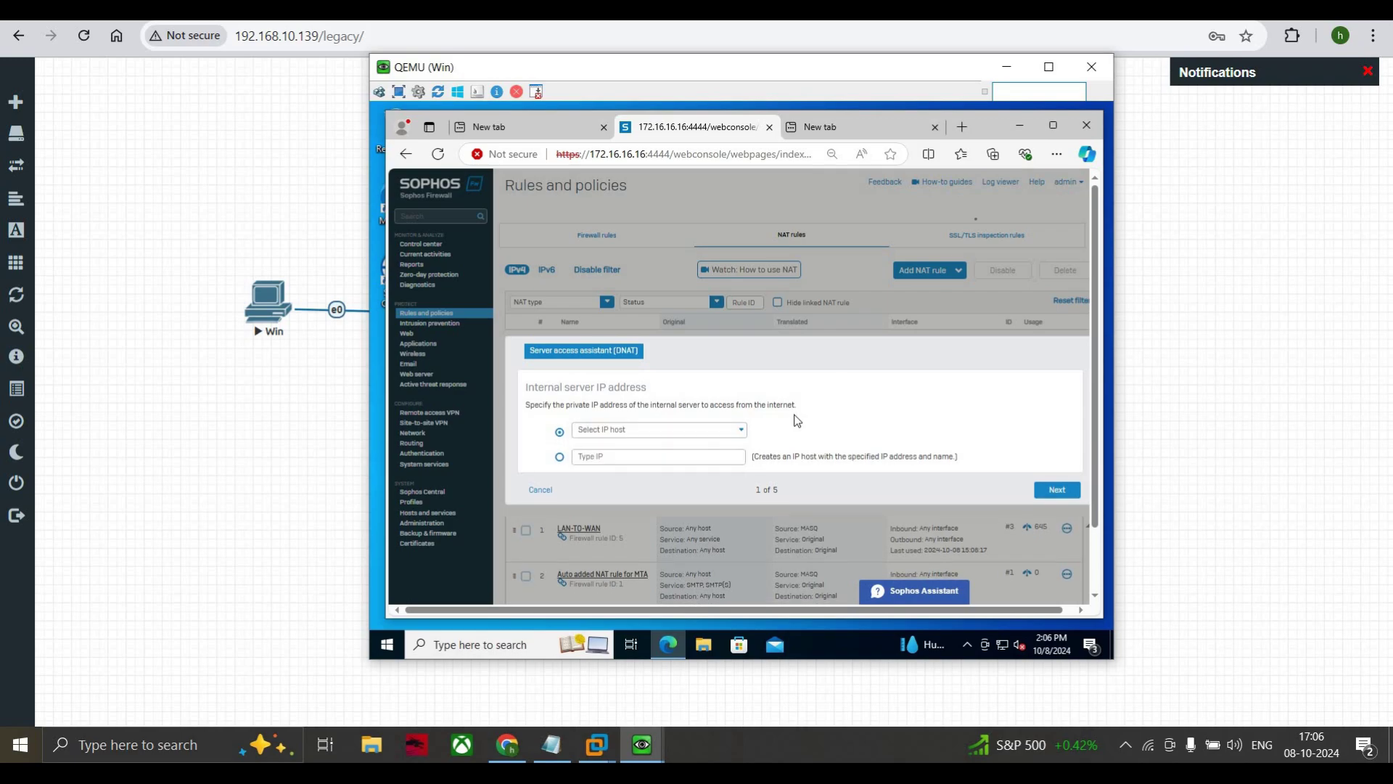
{"action": "left_click", "coordinate": [1006, 66]}
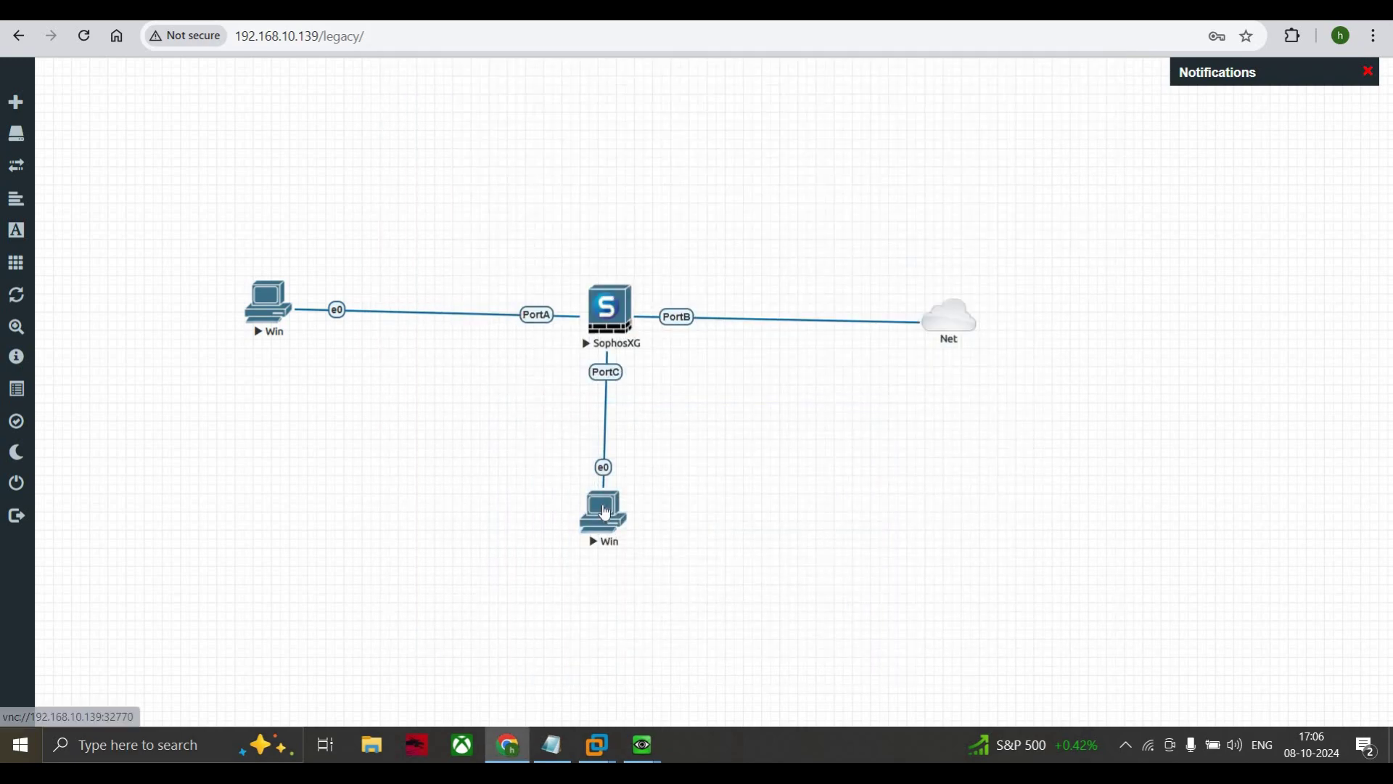
Check the Windows 7 VM's ipconfig (10.10.10.12, gateway 10.10.10.10), then return to the Sophos wizard
{"action": "mouse_move", "coordinate": [635, 755]}
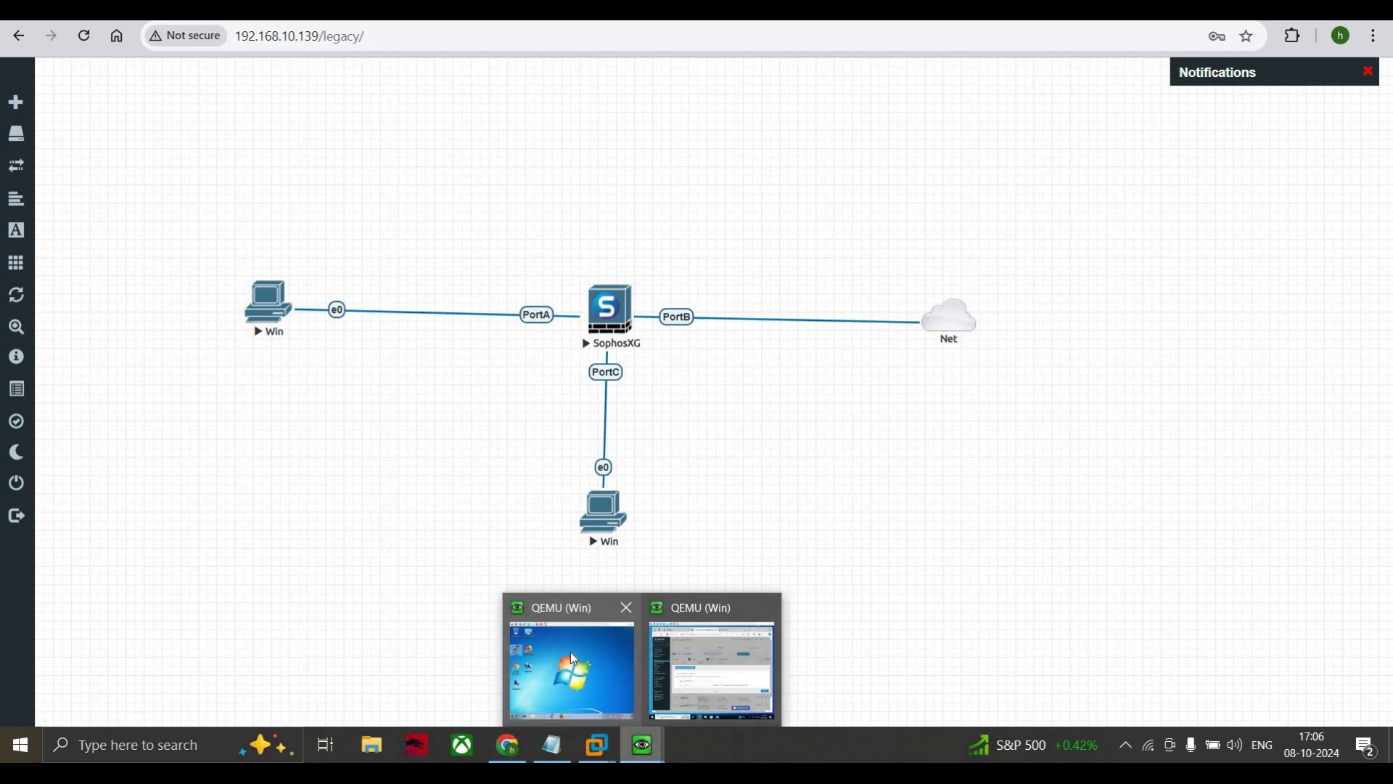
{"action": "left_click", "coordinate": [570, 652]}
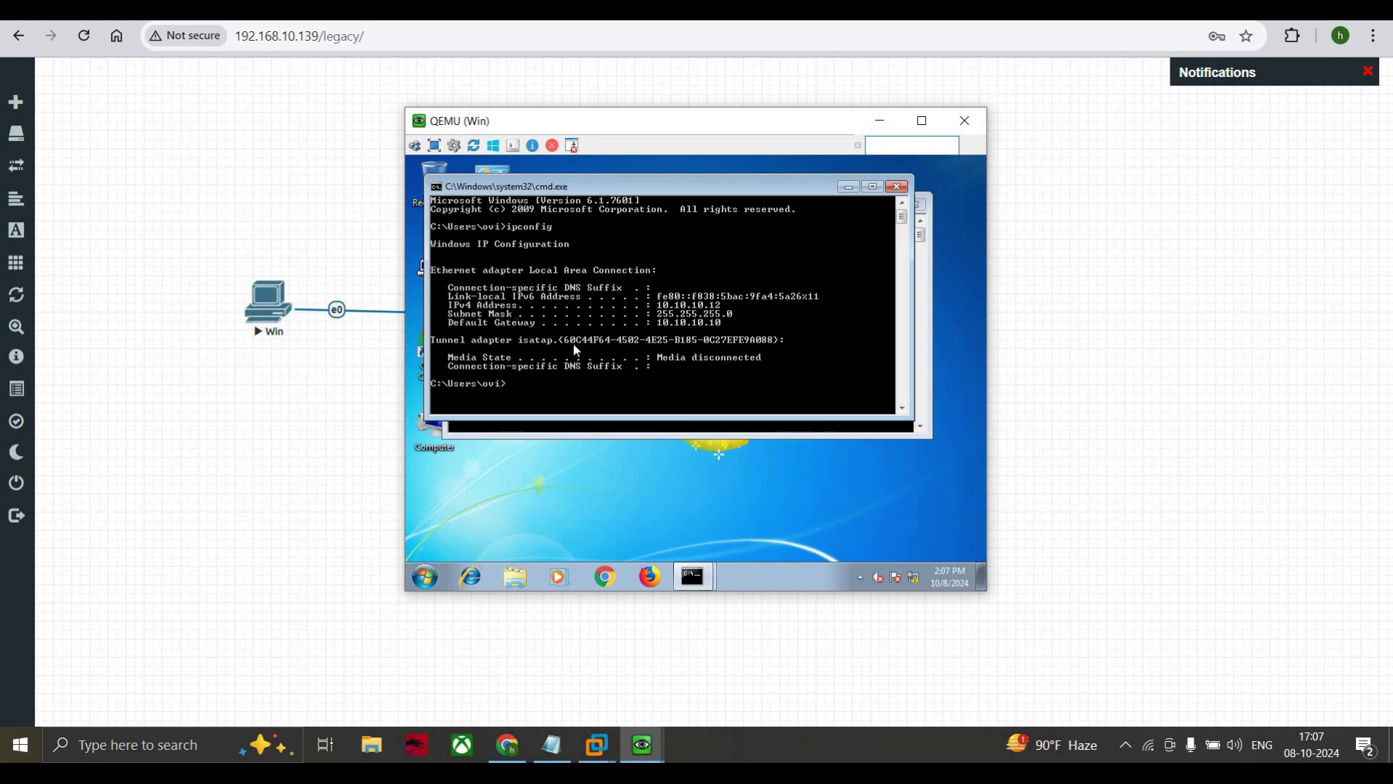
{"action": "left_click", "coordinate": [881, 121]}
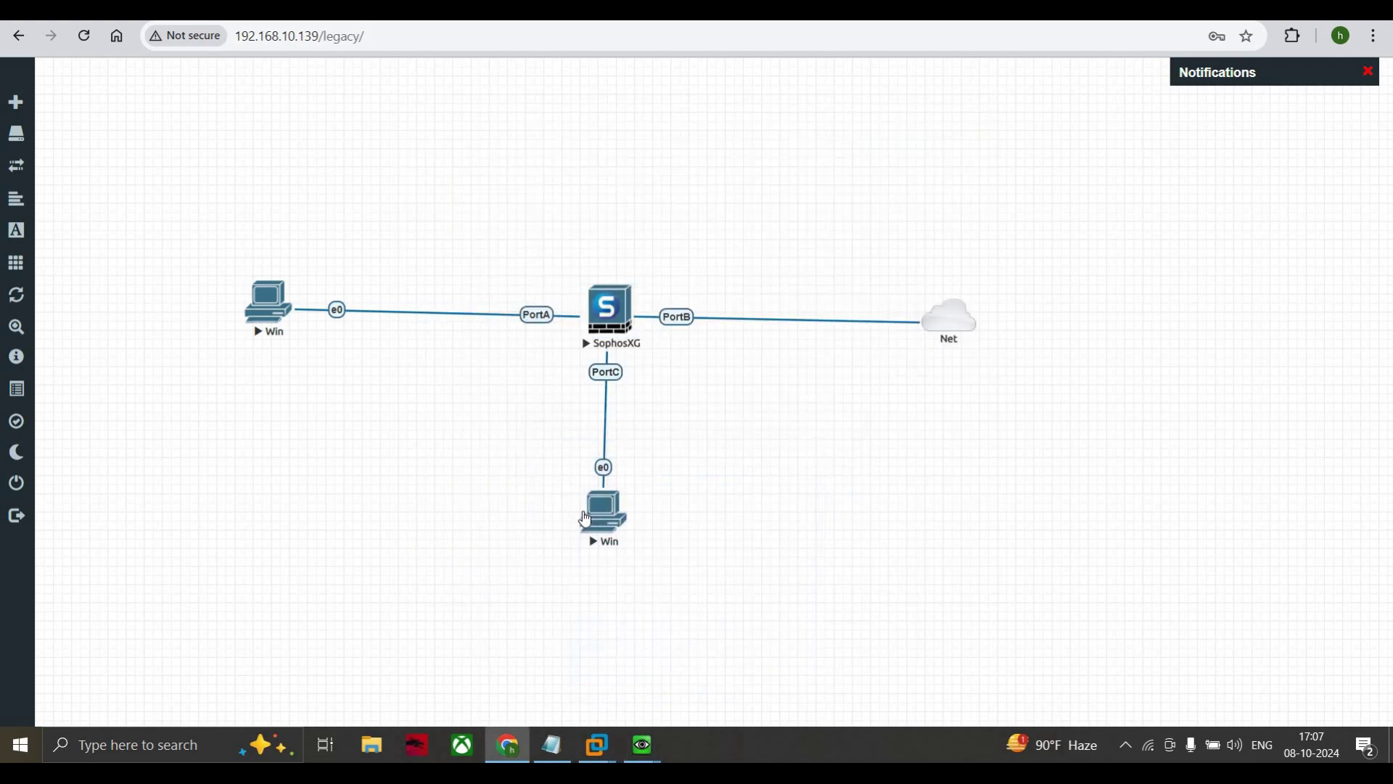
{"action": "mouse_move", "coordinate": [643, 745]}
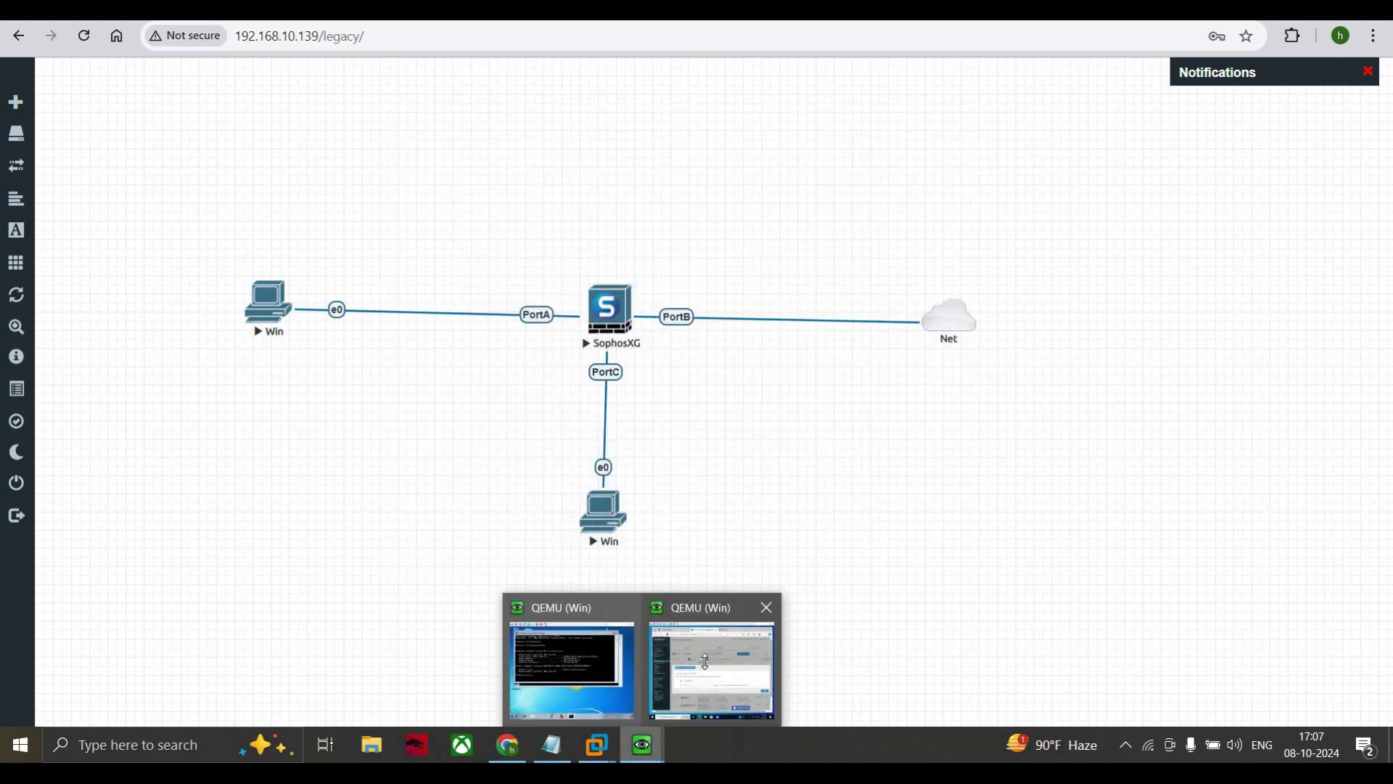
{"action": "left_click", "coordinate": [709, 663]}
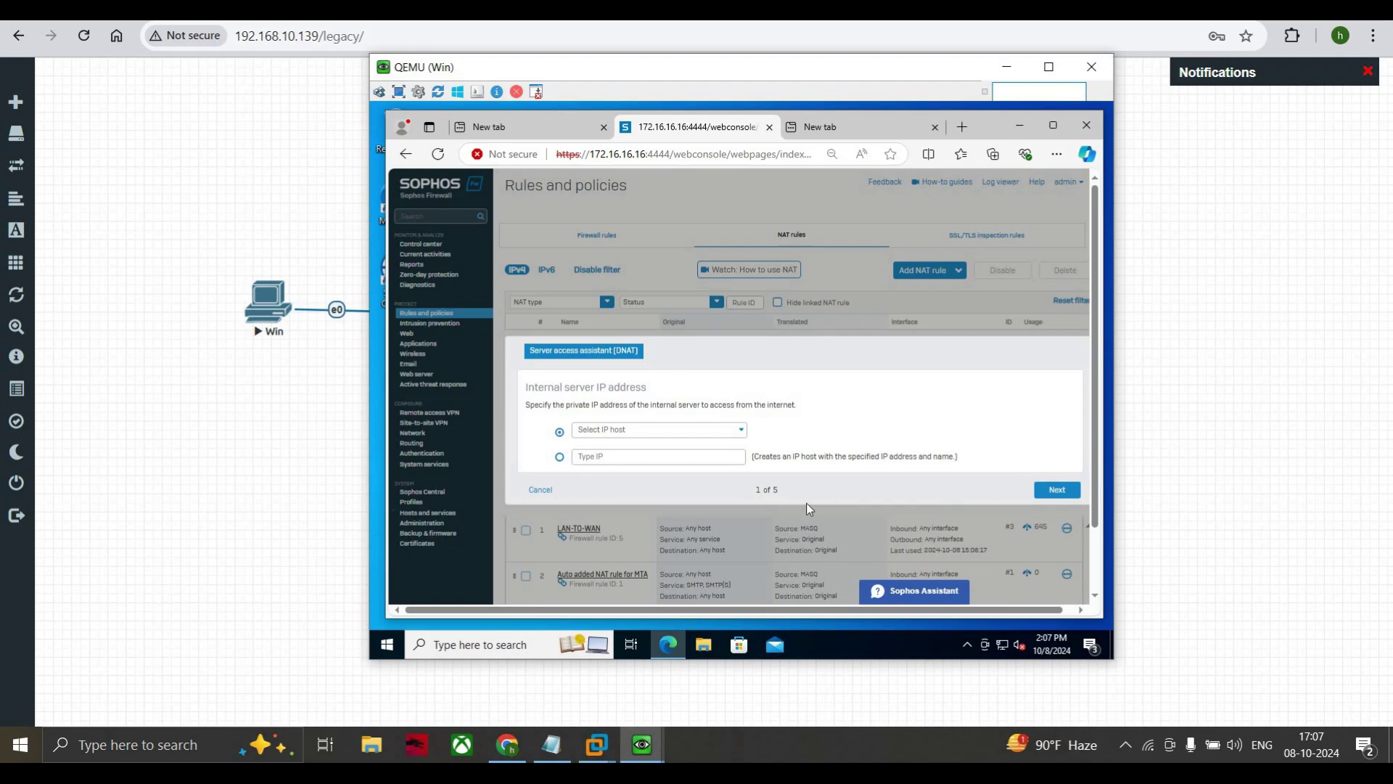
Cancel the wizard and create IP host Remote_access with address 10.10.10.12
{"action": "left_click", "coordinate": [537, 491]}
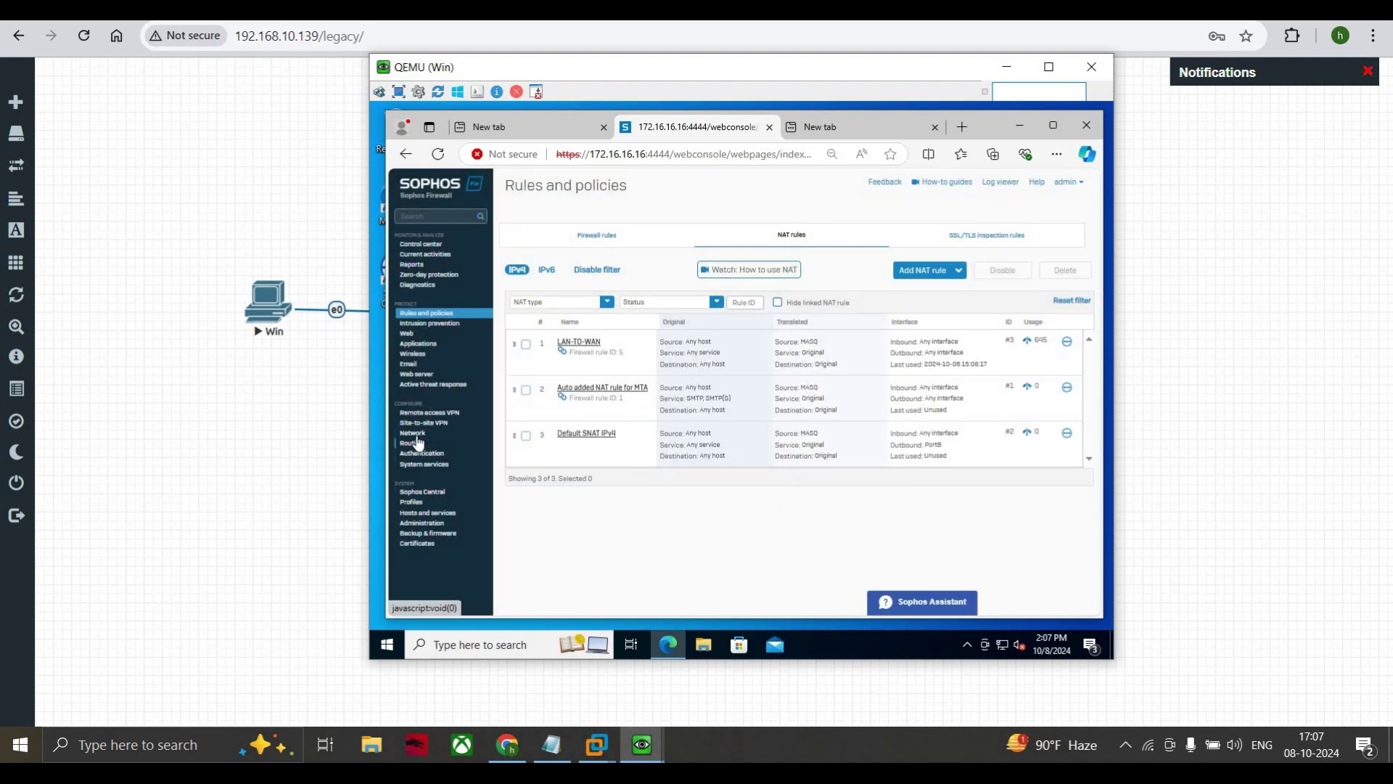
{"action": "left_click", "coordinate": [425, 514]}
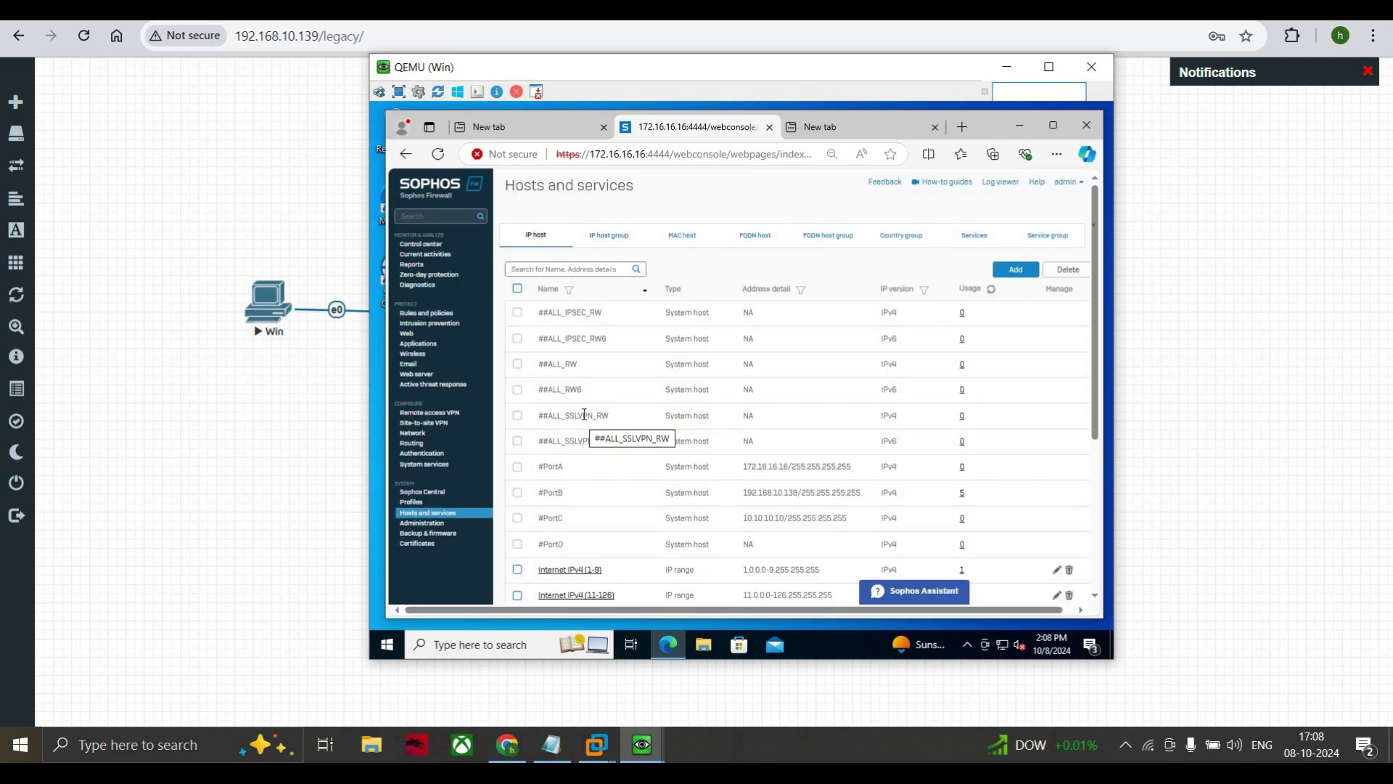
{"action": "left_click", "coordinate": [1016, 270]}
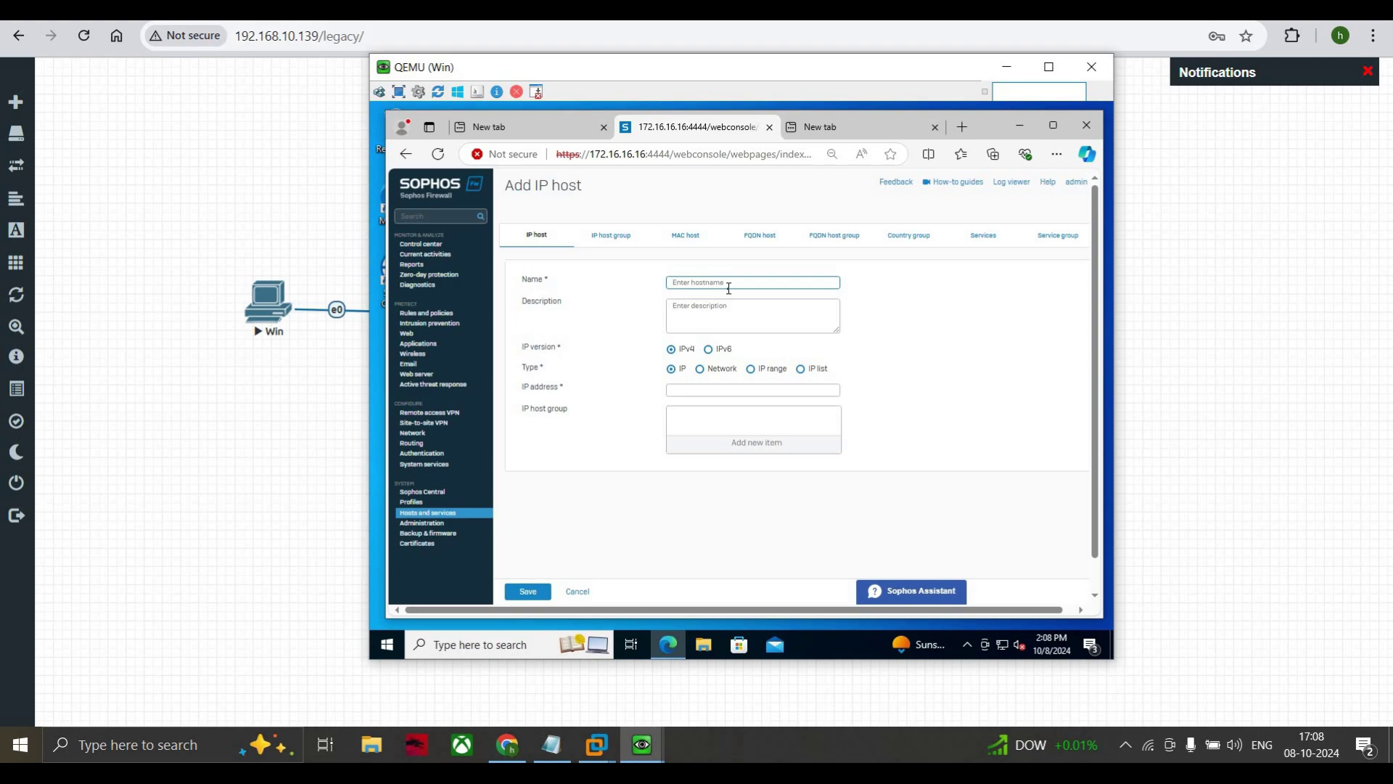
{"action": "type", "text": "Remote_access"}
{"action": "left_click", "coordinate": [698, 391]}
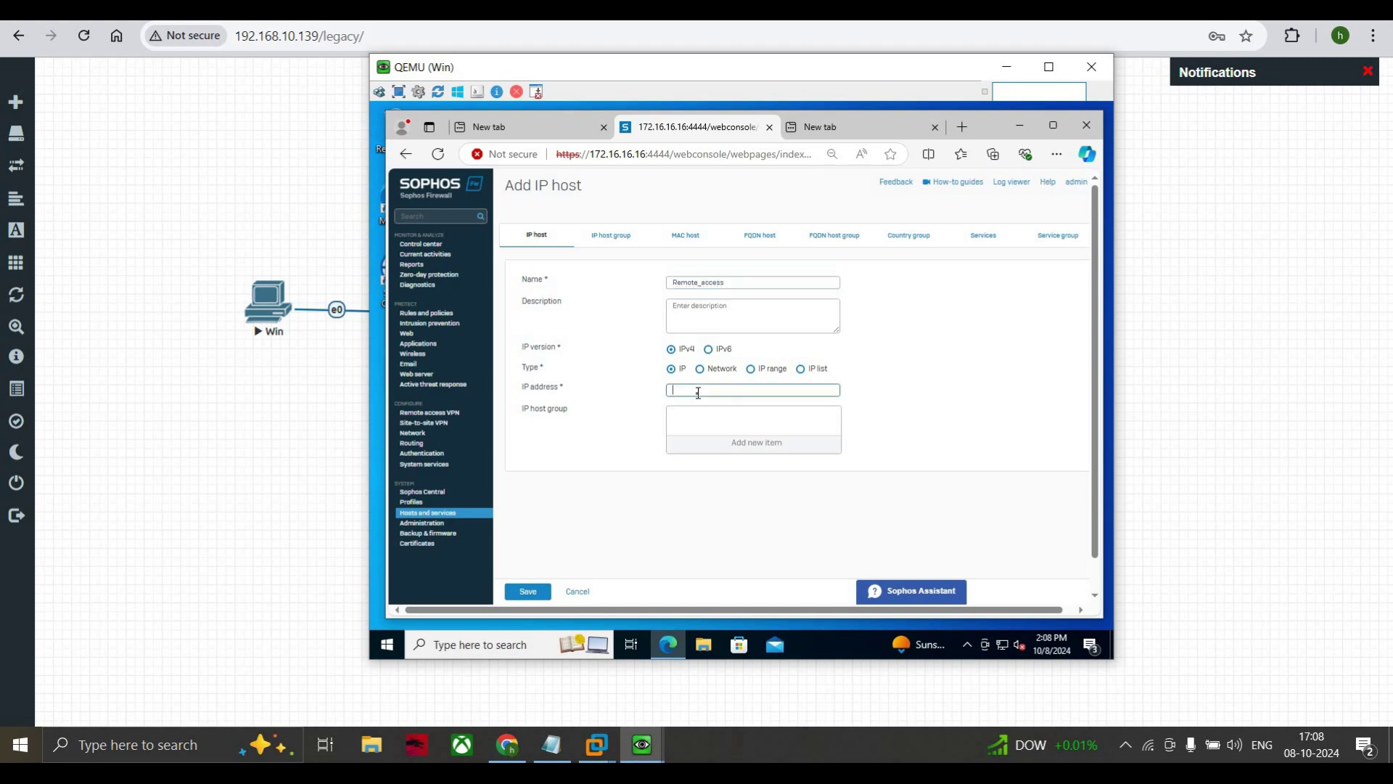
{"action": "type", "text": "10.10.0"}
{"action": "type", "text": "0.12"}
{"action": "left_click", "coordinate": [542, 593]}
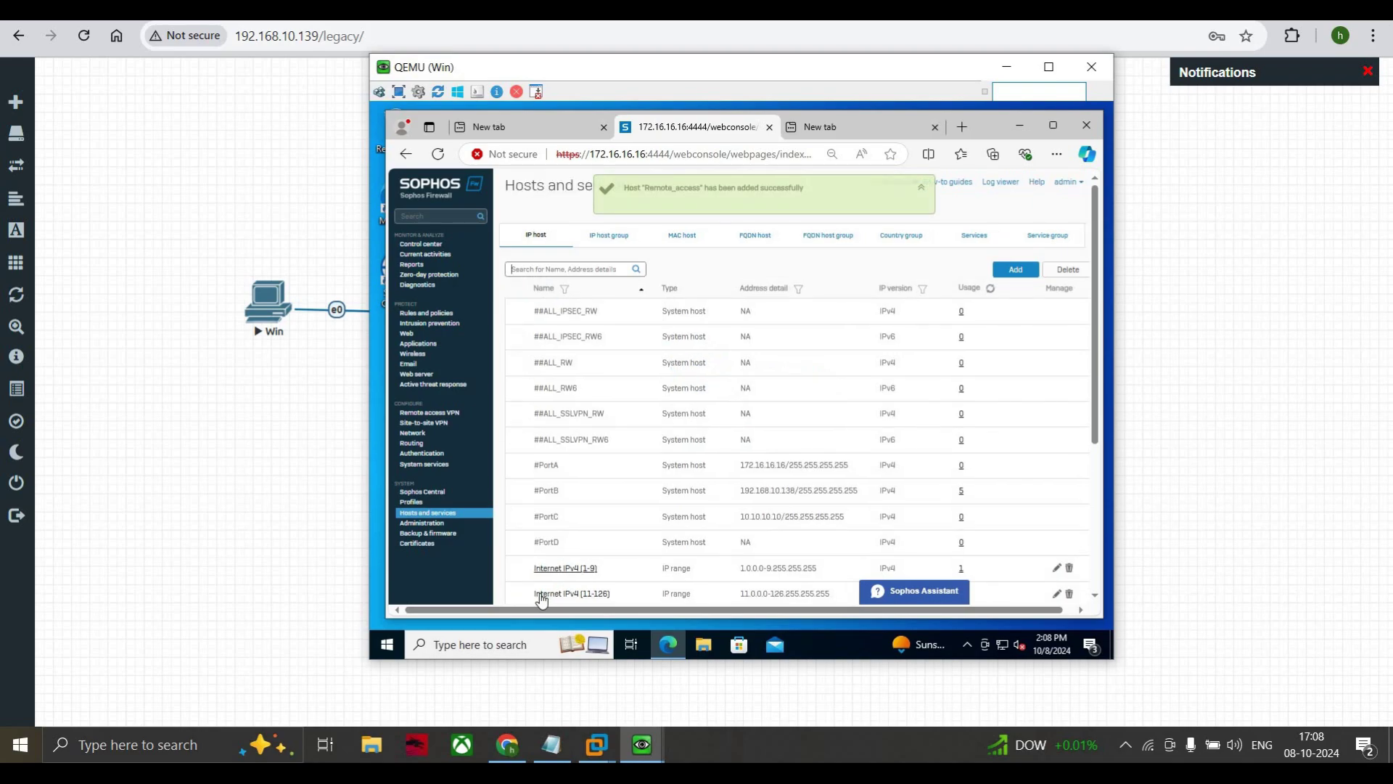
Relaunch the DNAT server access assistant with Remote_access as the internal server
{"action": "left_click", "coordinate": [434, 314]}
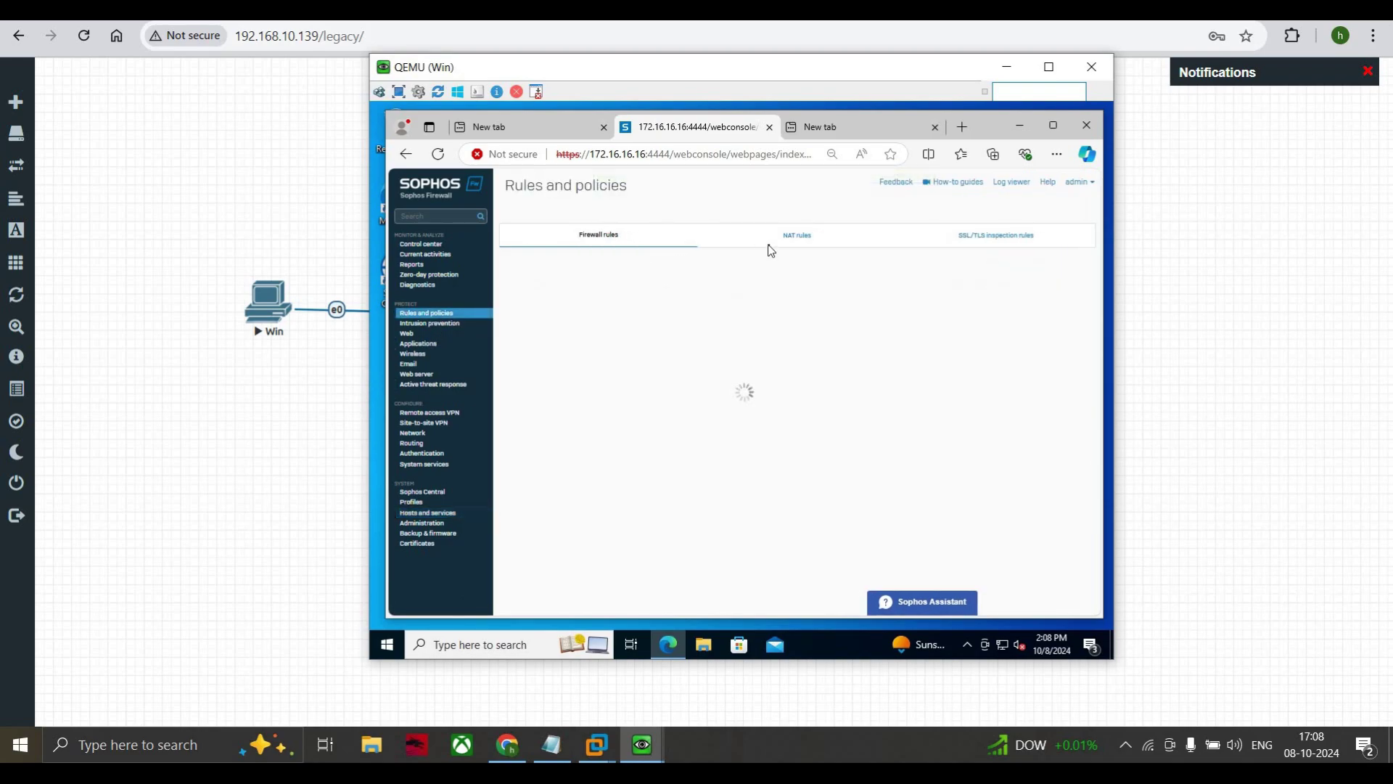
{"action": "left_click", "coordinate": [768, 248]}
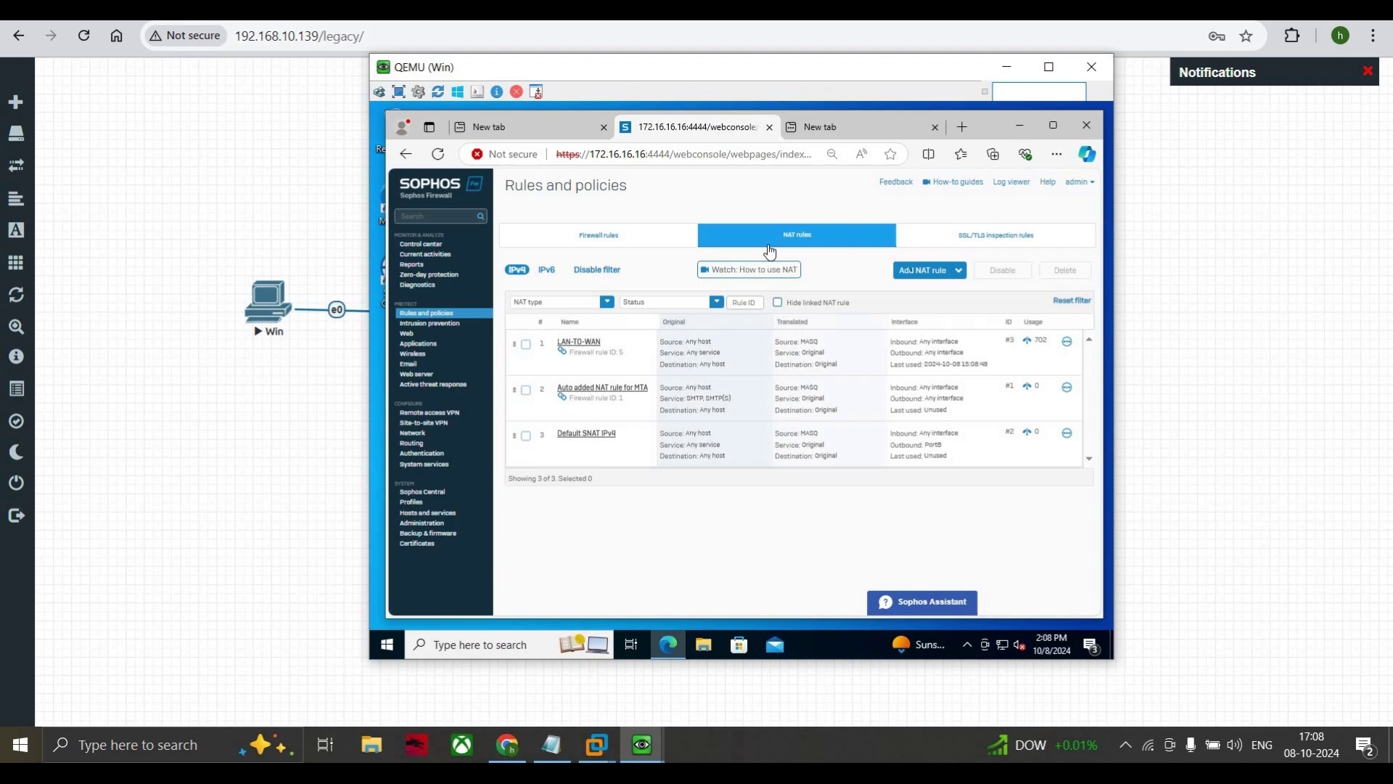
{"action": "left_click", "coordinate": [918, 276]}
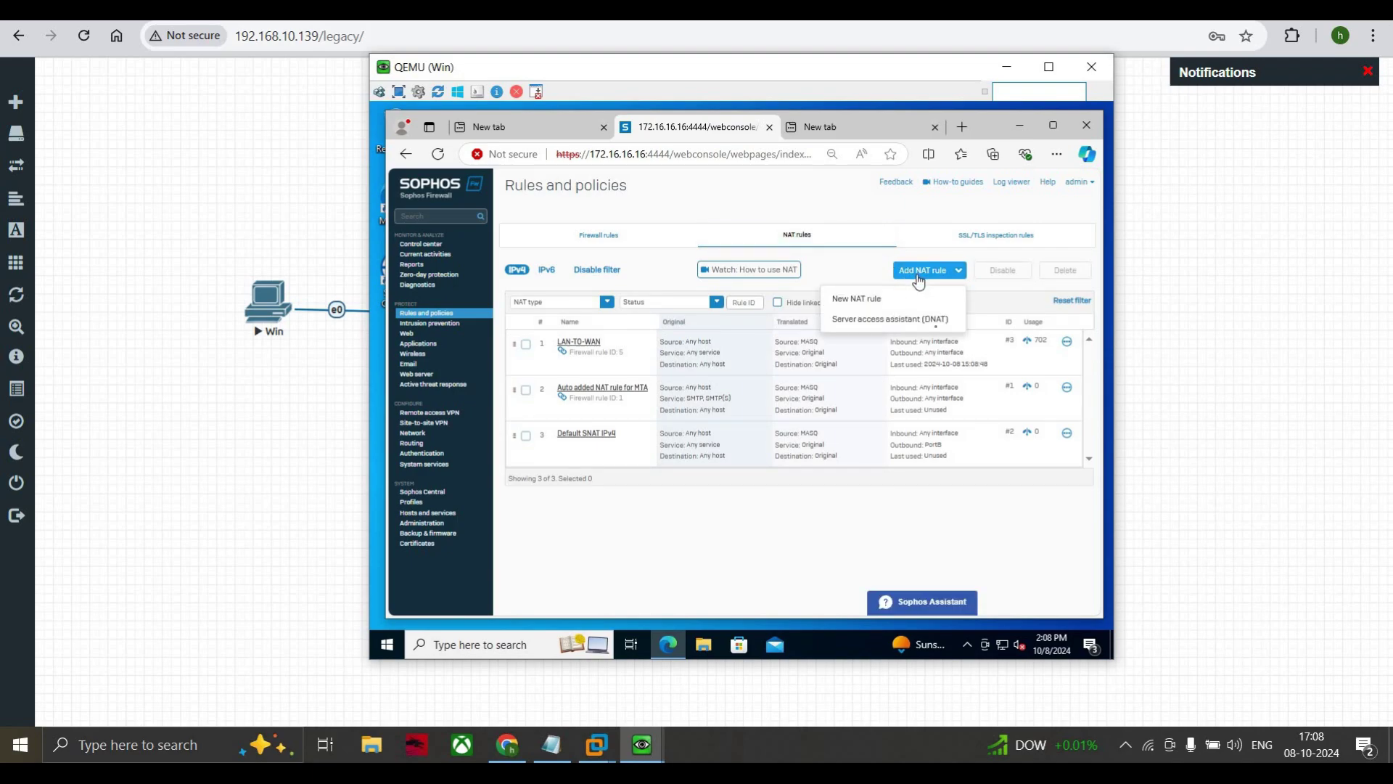
{"action": "left_click", "coordinate": [930, 321]}
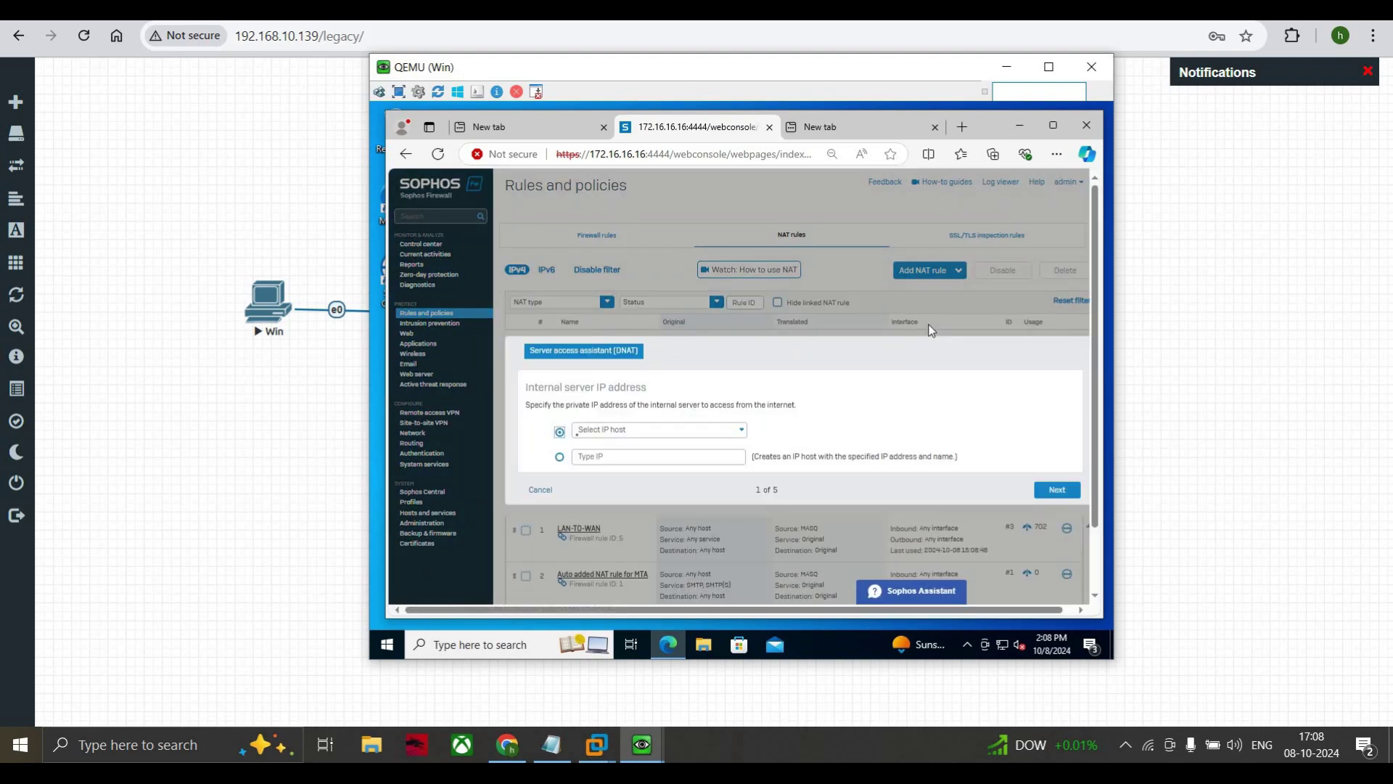
{"action": "left_click", "coordinate": [588, 433]}
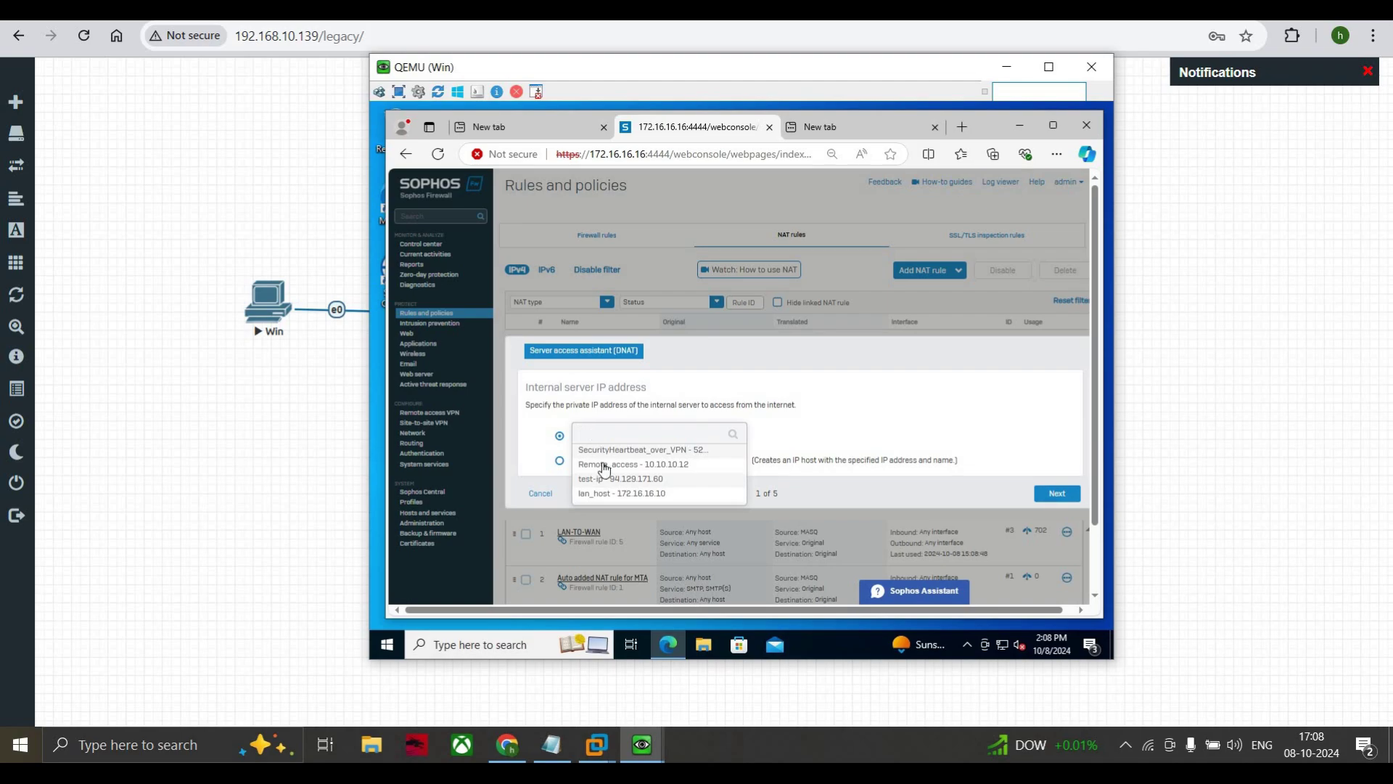
{"action": "left_click", "coordinate": [604, 466]}
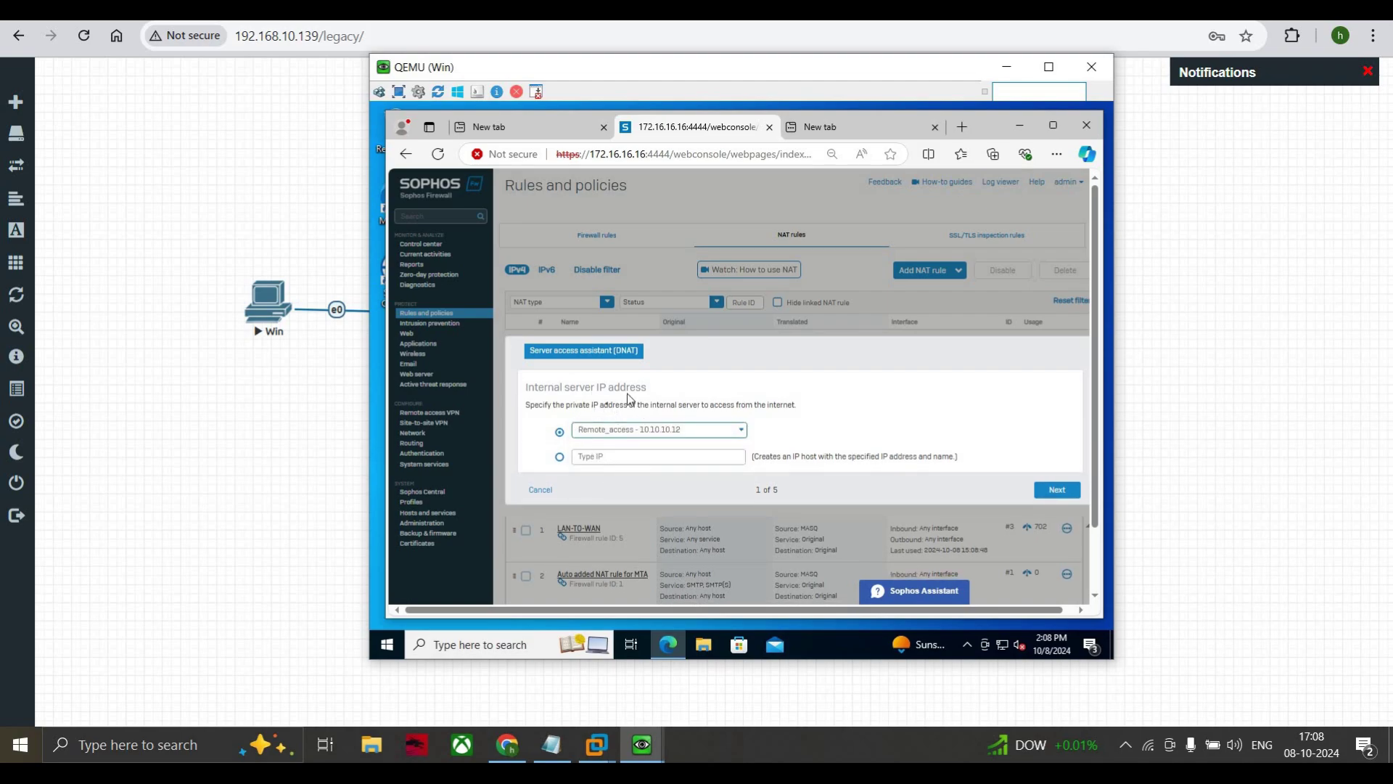
{"action": "left_click", "coordinate": [1068, 492]}
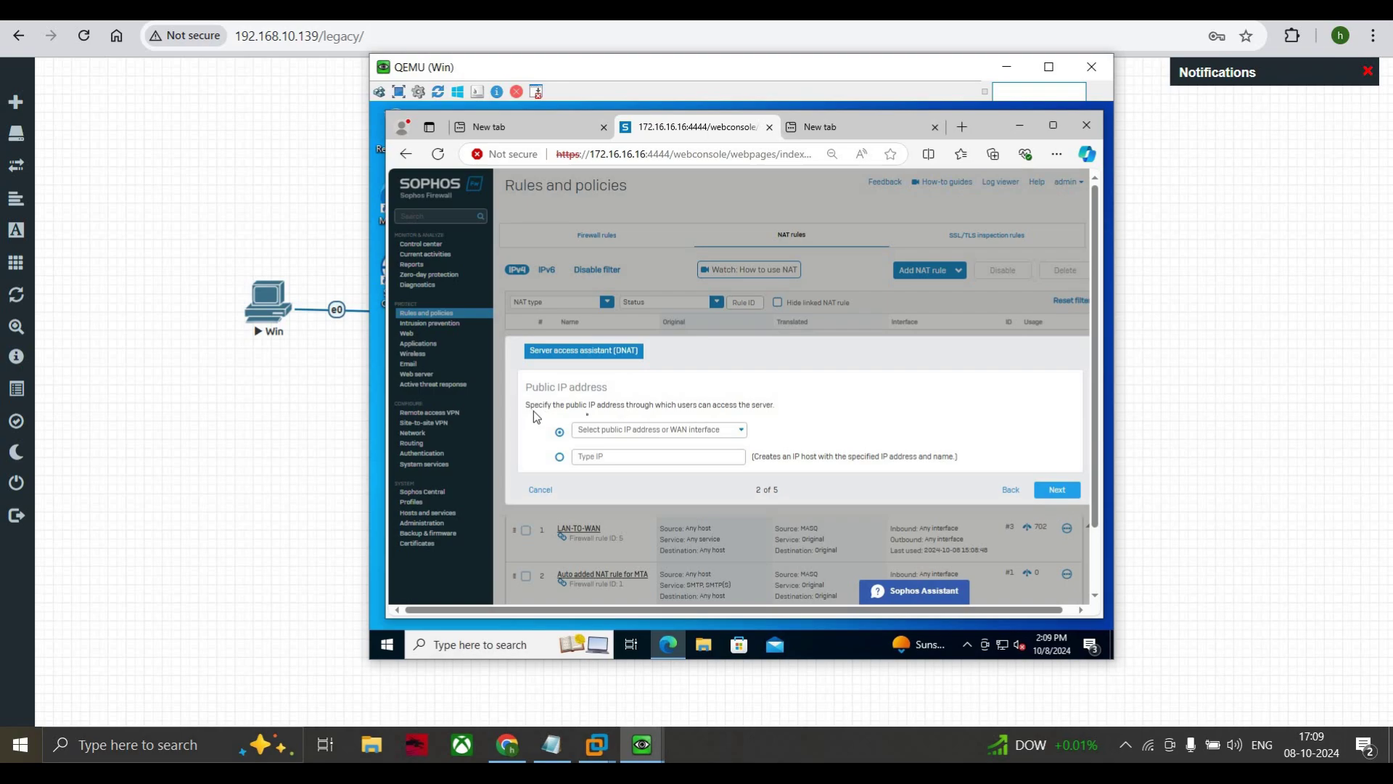
Choose #PortB (192.168.10.138) as the public IP and advance to the Services step
{"action": "left_click", "coordinate": [730, 433]}
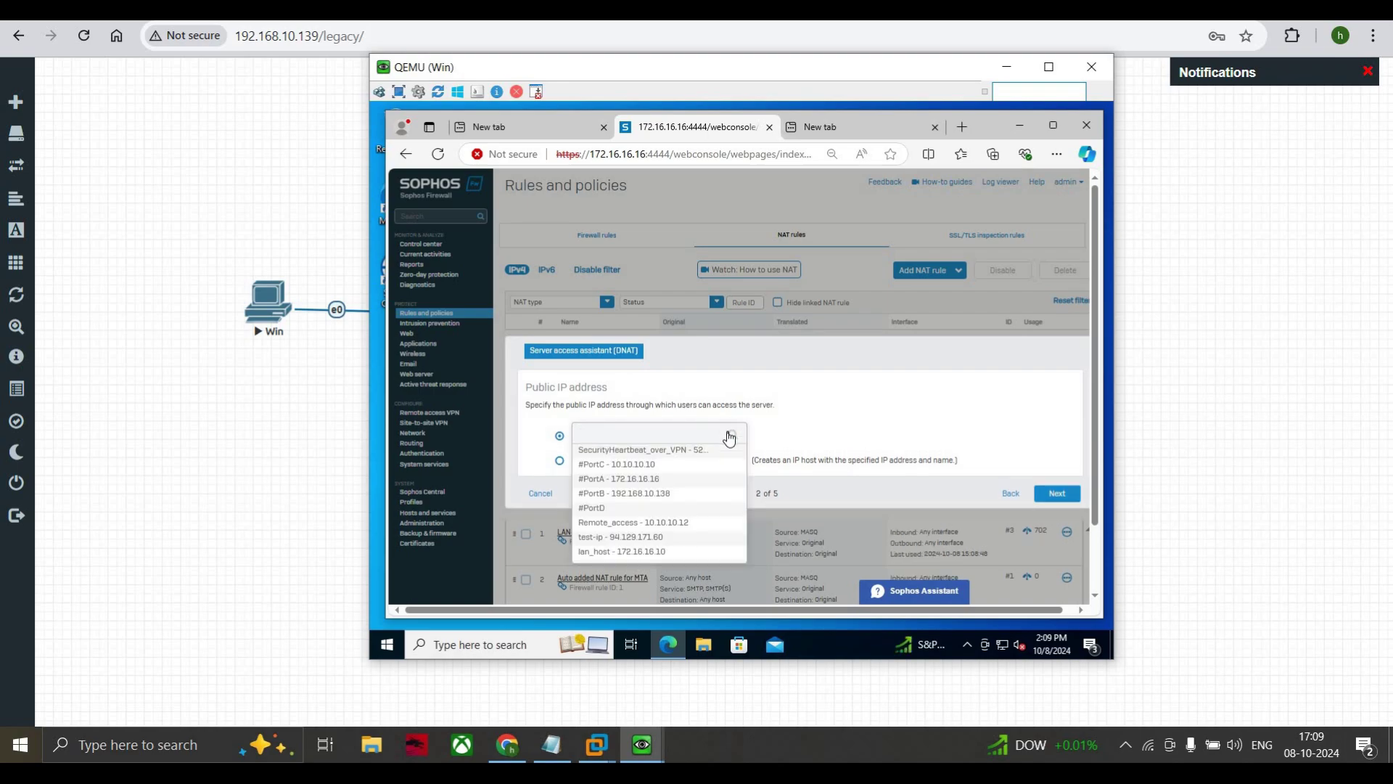
{"action": "left_click", "coordinate": [651, 495]}
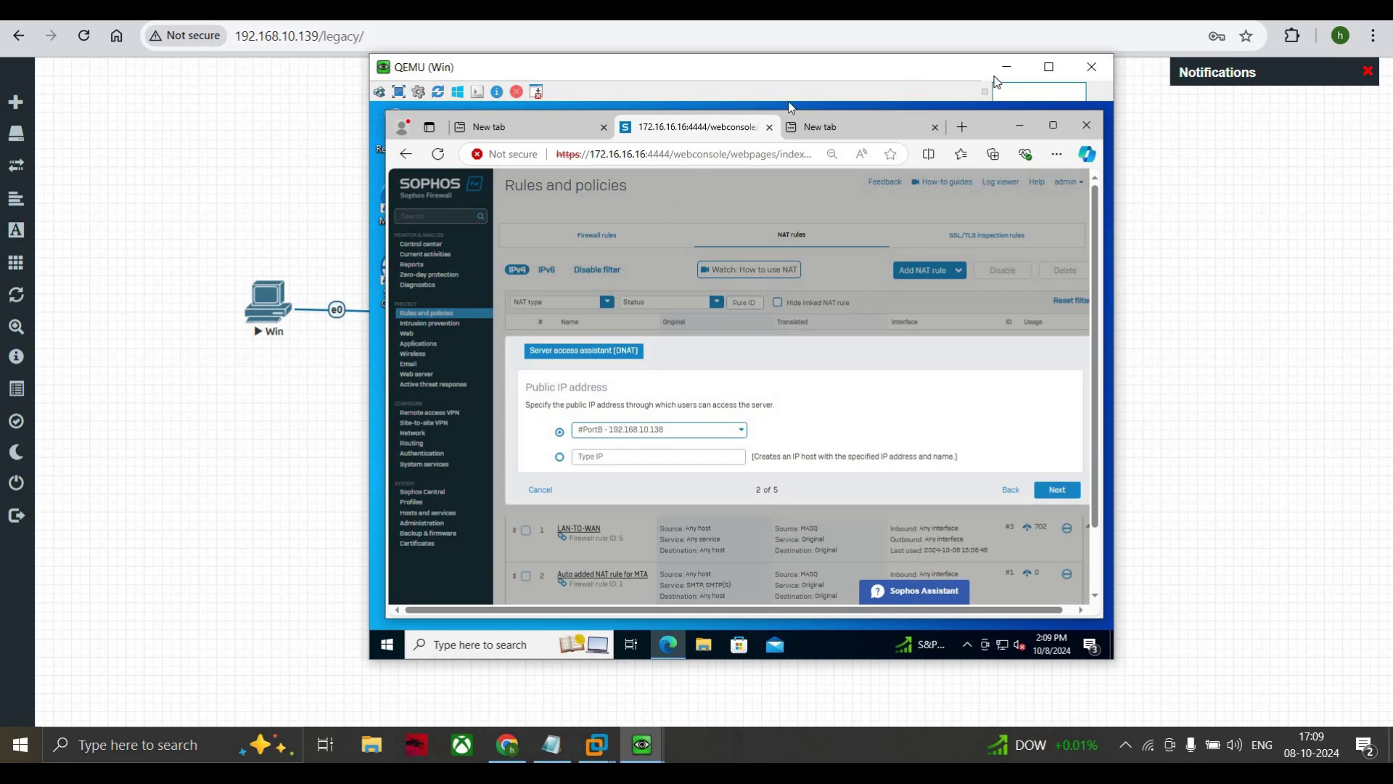
{"action": "left_click", "coordinate": [1006, 67]}
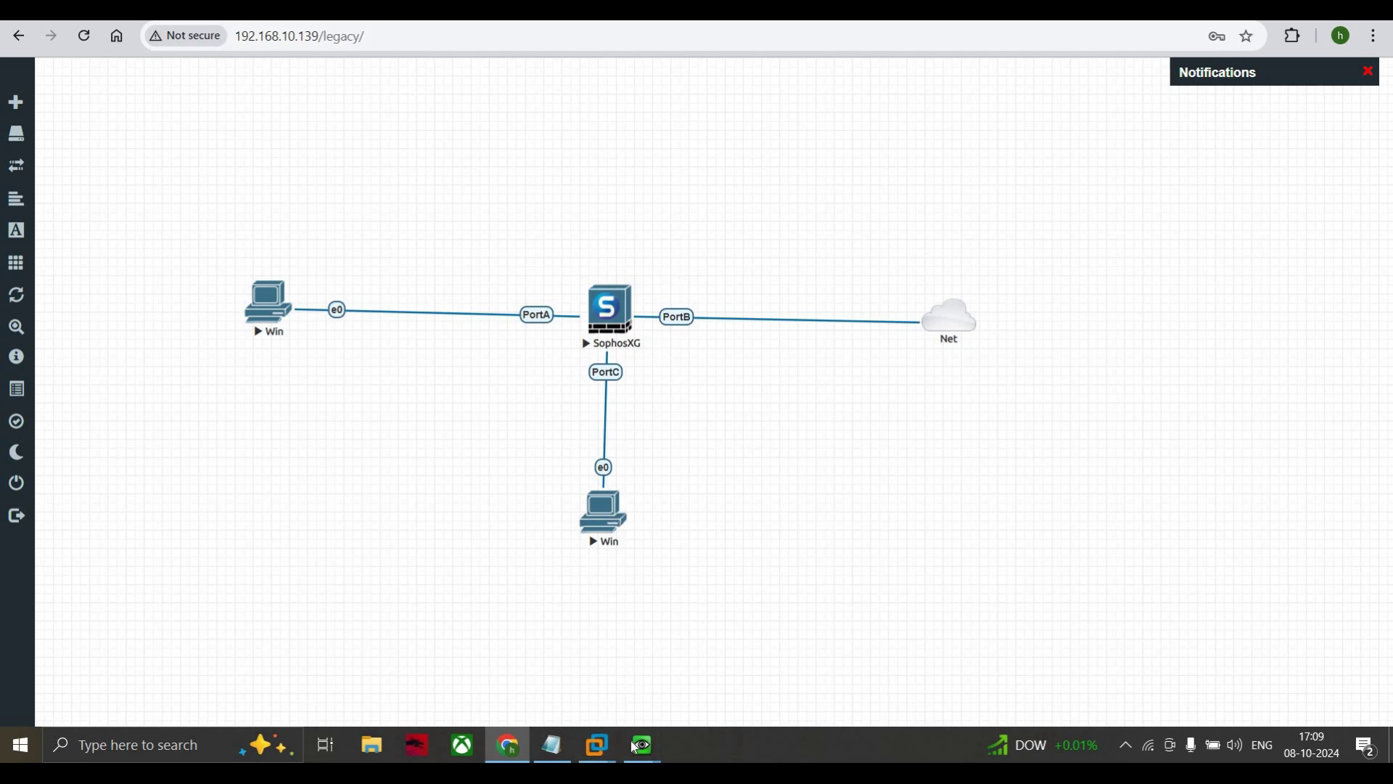
{"action": "mouse_move", "coordinate": [635, 746]}
{"action": "left_click", "coordinate": [697, 657]}
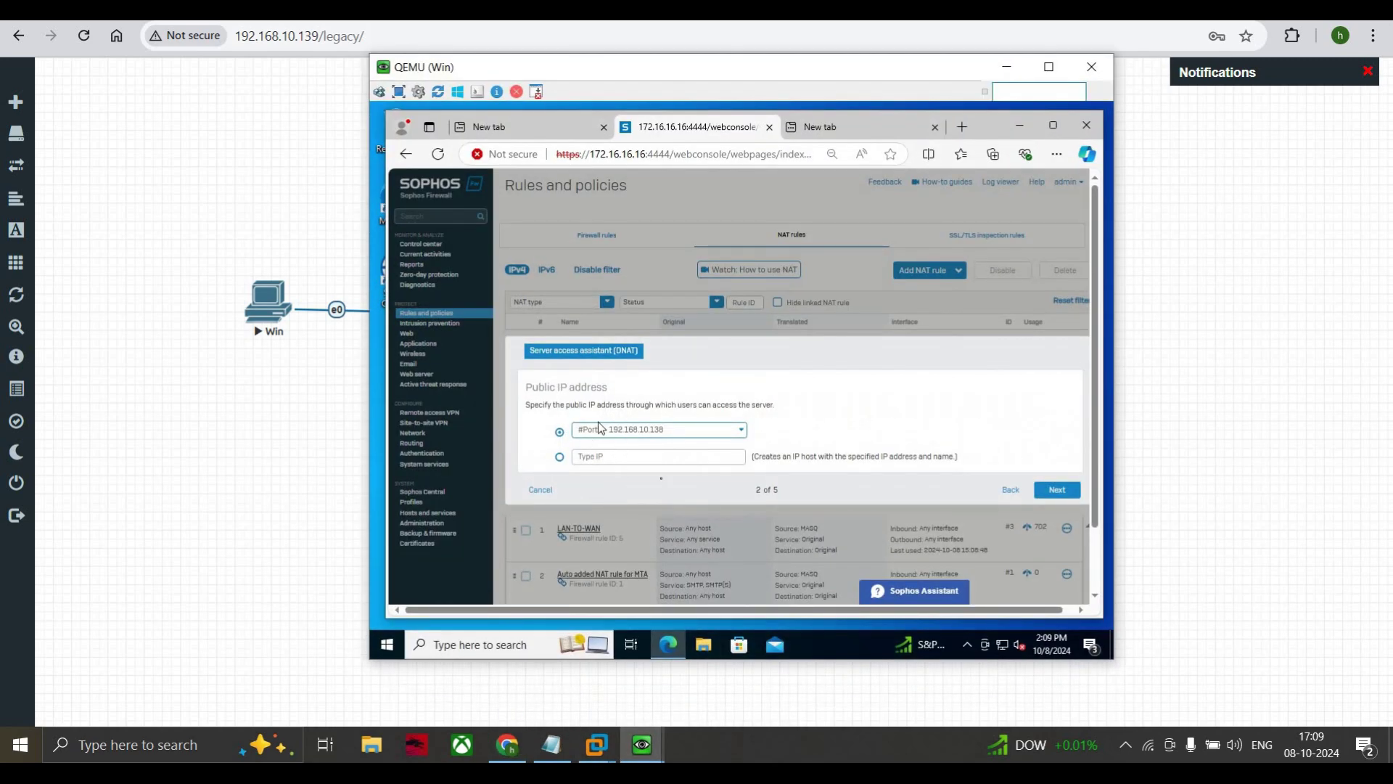
{"action": "left_click", "coordinate": [1037, 497]}
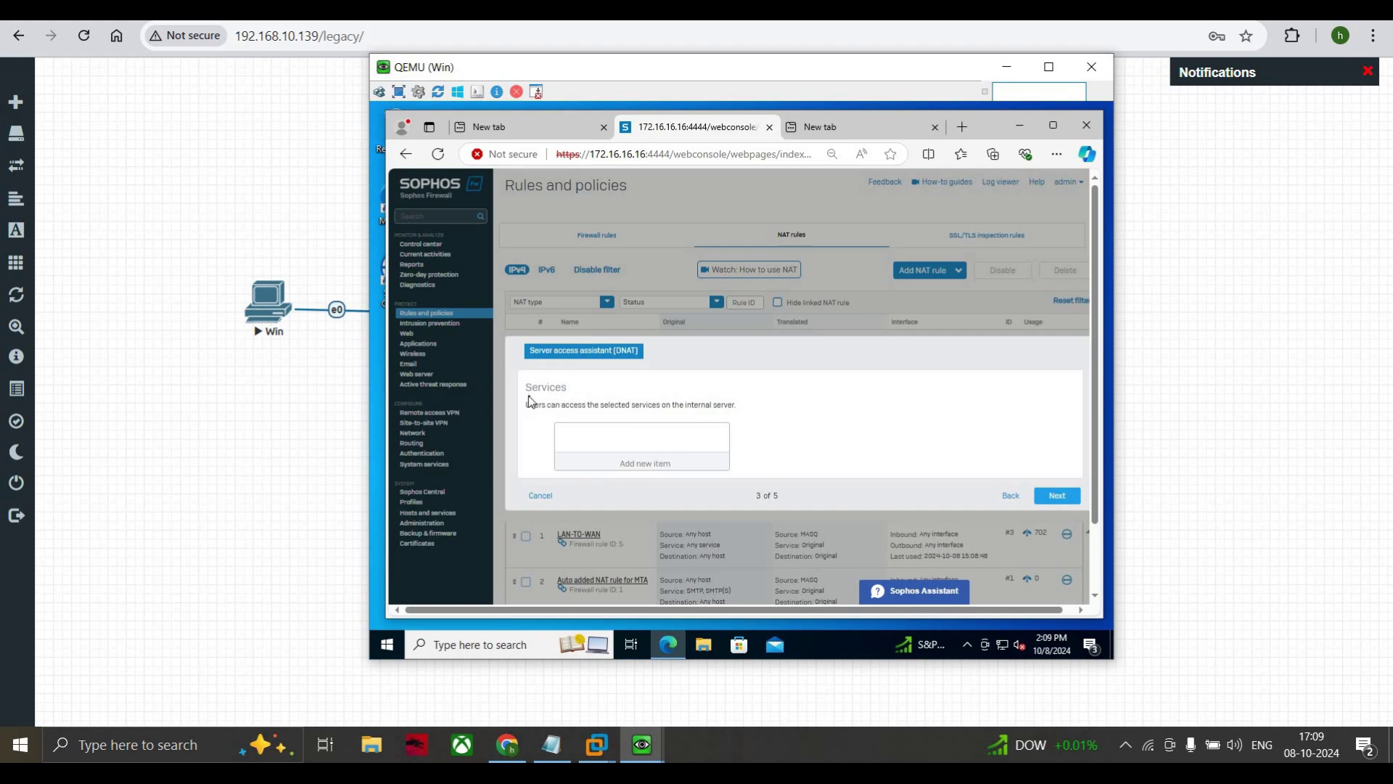
Allow Any service and proceed to the external source networks step
{"action": "left_click", "coordinate": [647, 465]}
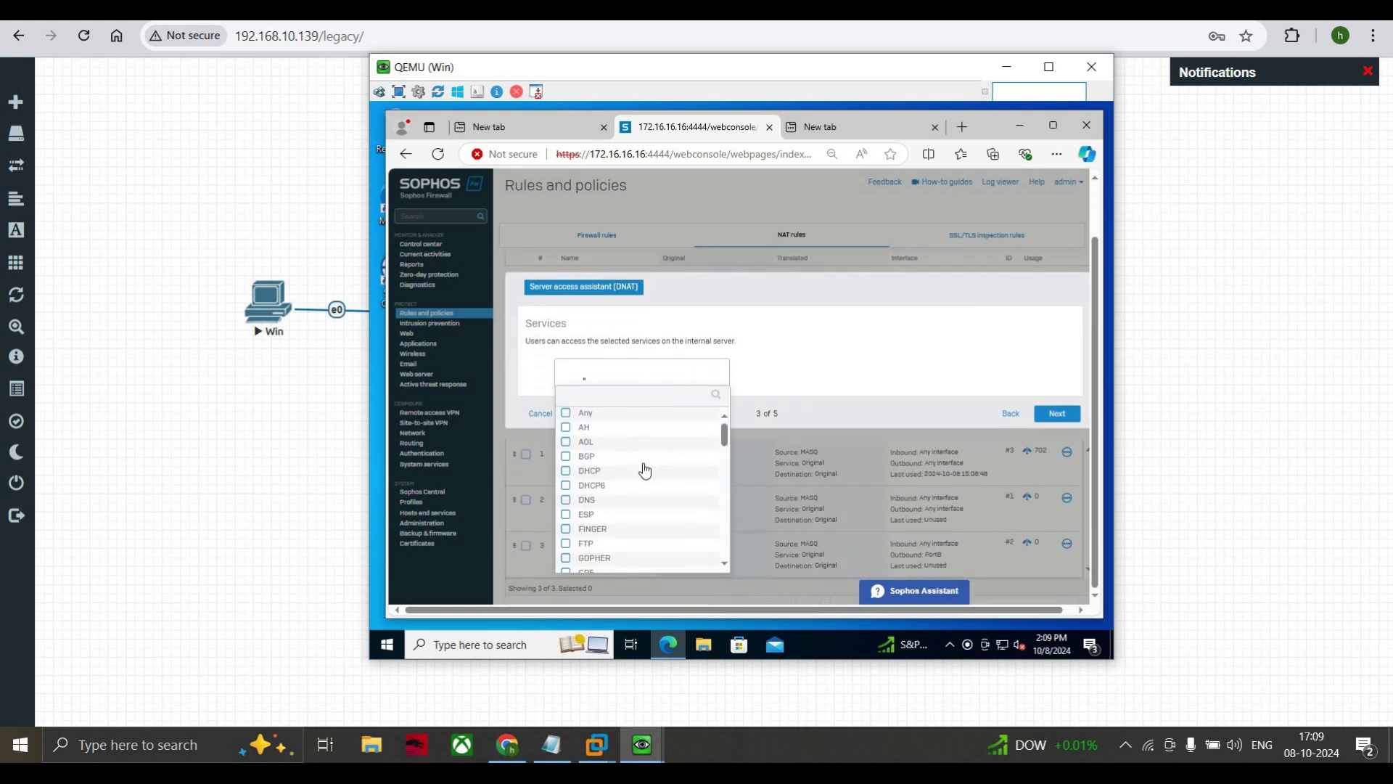
{"action": "left_click", "coordinate": [586, 412]}
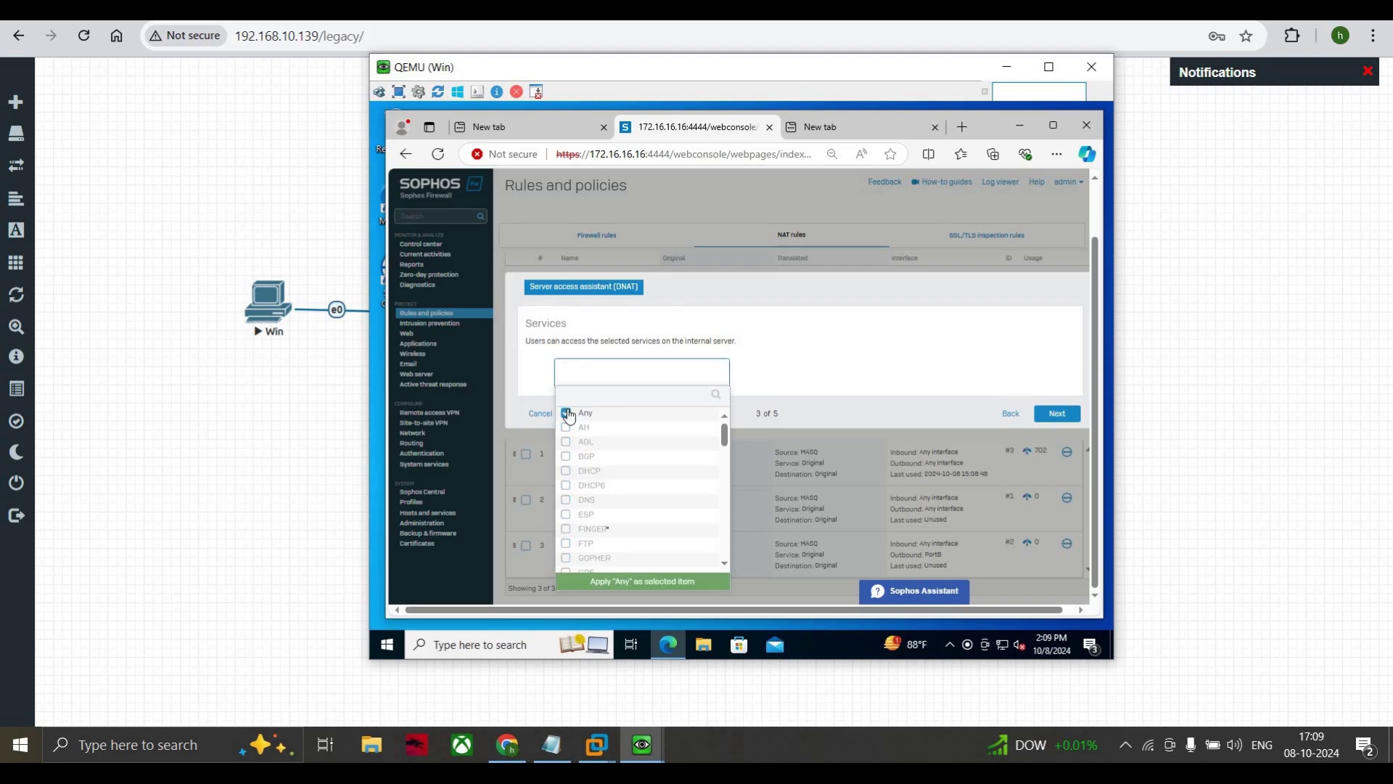
{"action": "left_click", "coordinate": [635, 583]}
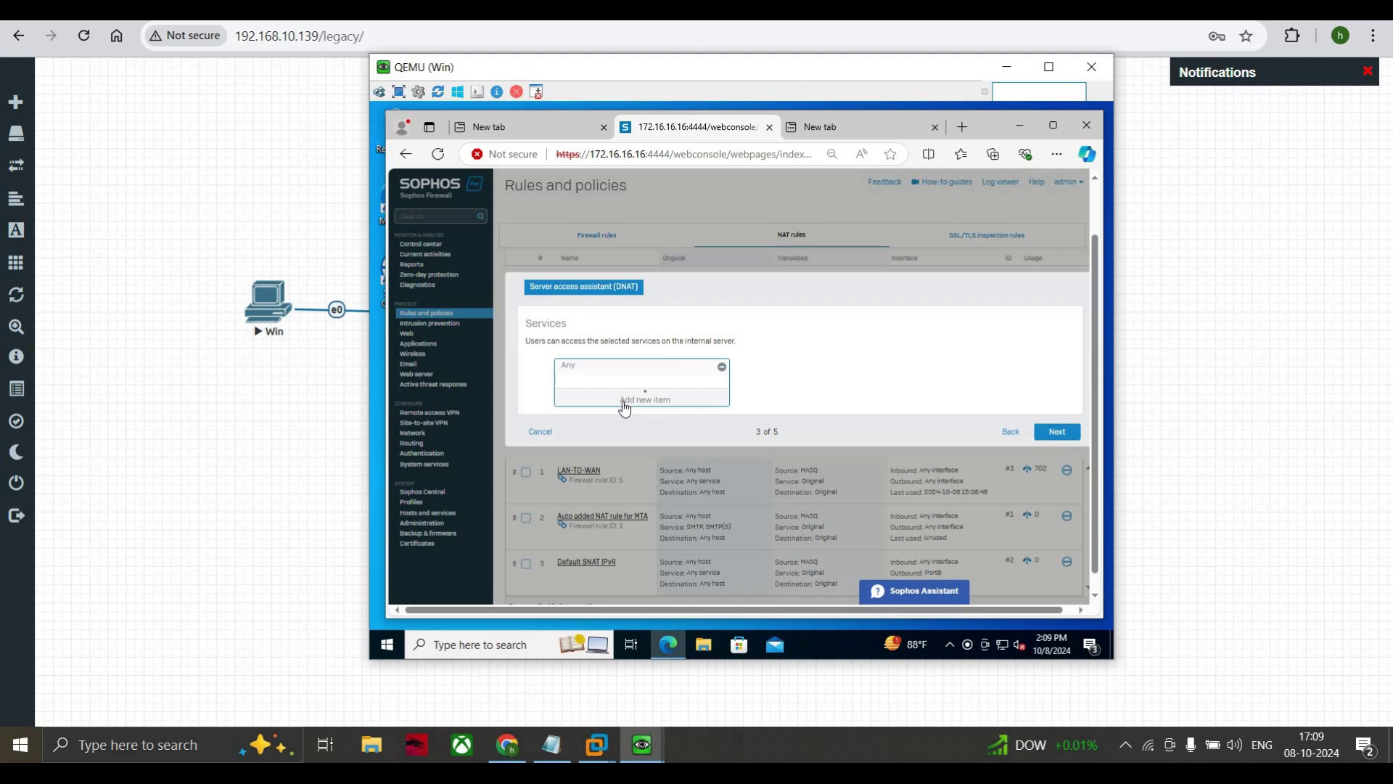
{"action": "left_click", "coordinate": [1076, 436]}
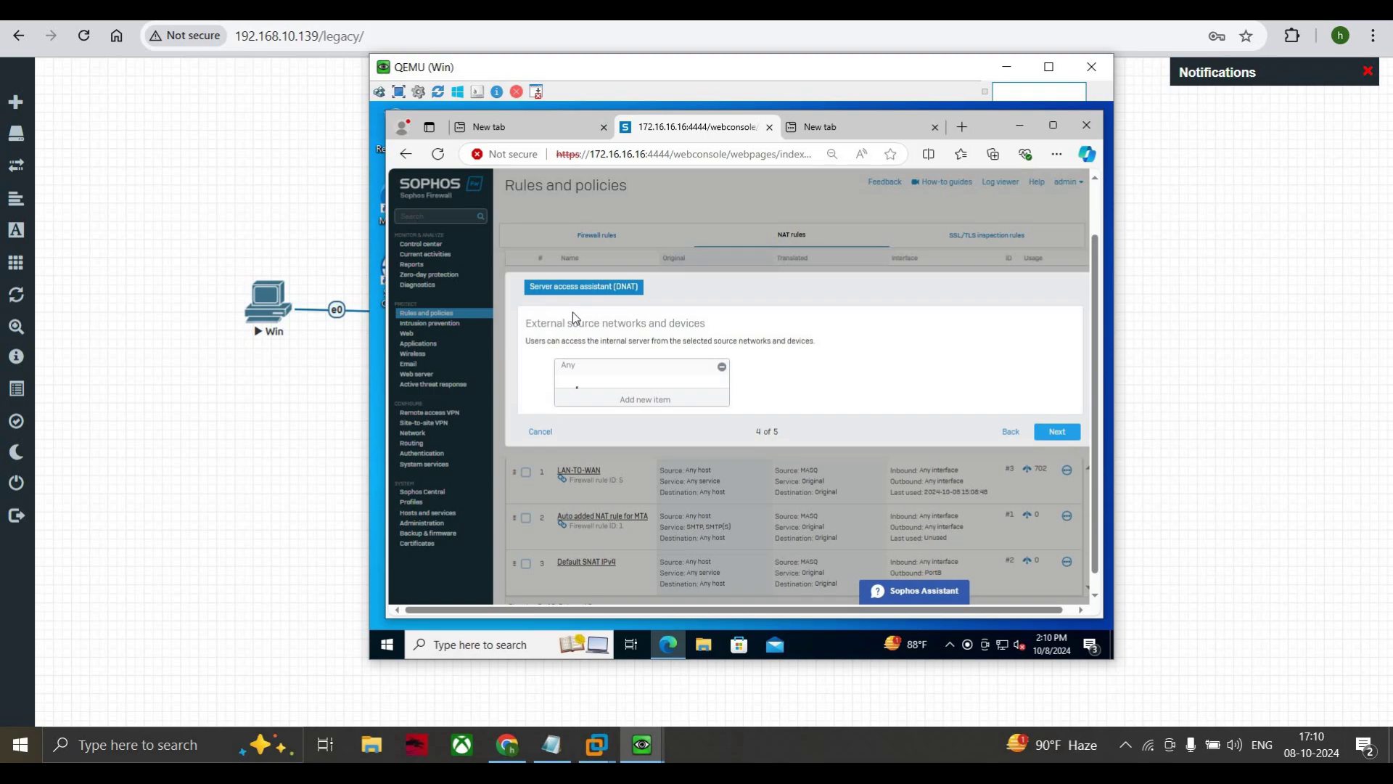
Review the assistant's selection and save the DNAT, loopback and reflexive rules for Remote_access
{"action": "left_click", "coordinate": [1072, 432]}
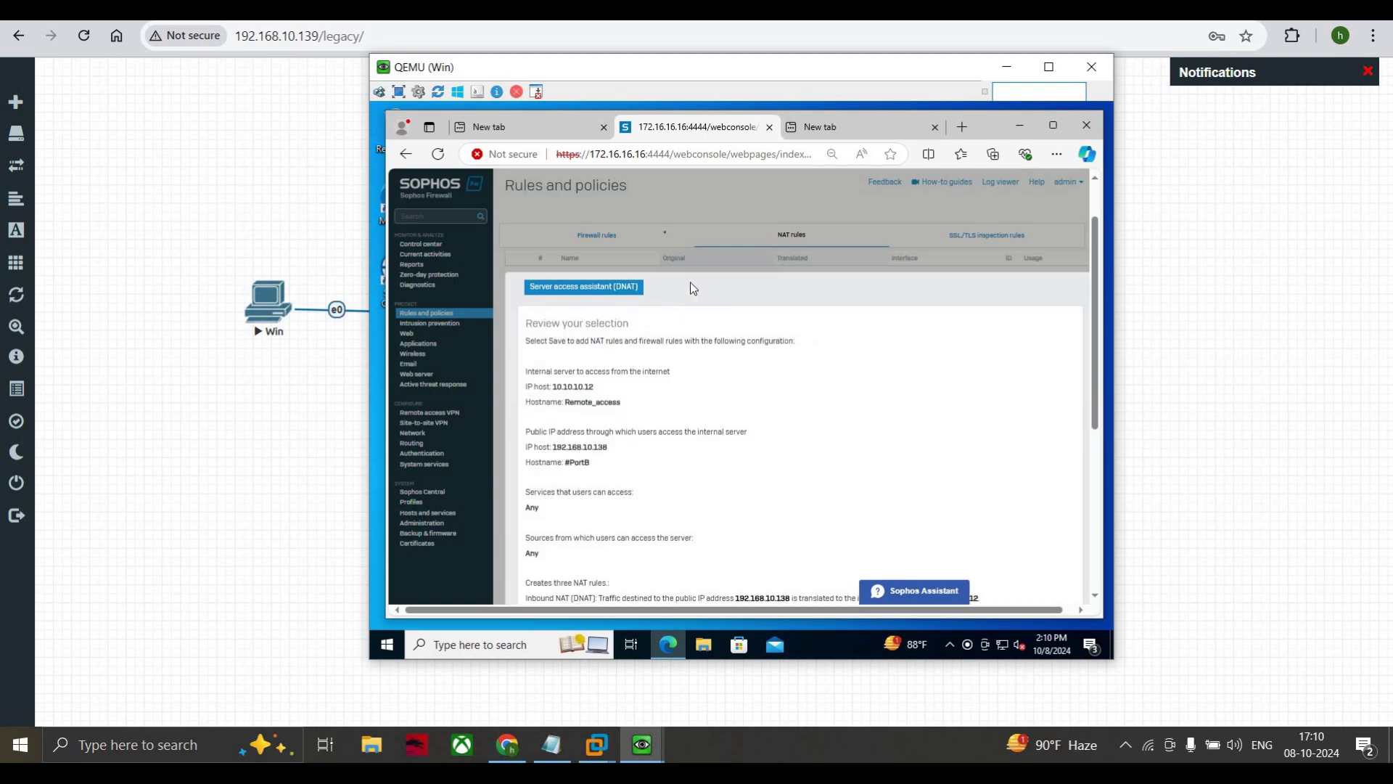
{"action": "key", "text": "ctrl+a"}
{"action": "scroll", "coordinate": [729, 302], "scroll_direction": "down", "scroll_amount": 1}
{"action": "left_click", "coordinate": [630, 252]}
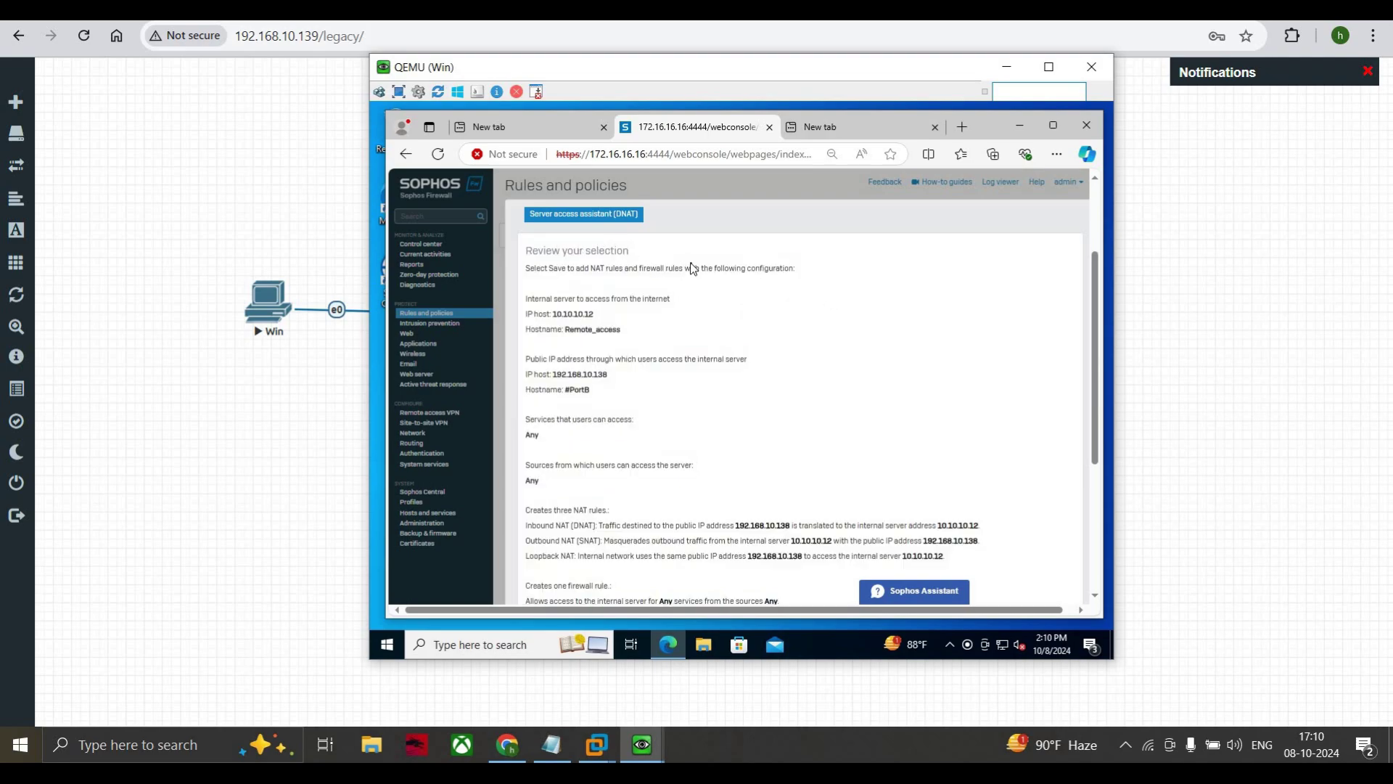
{"action": "scroll", "coordinate": [691, 268], "scroll_direction": "down", "scroll_amount": 2}
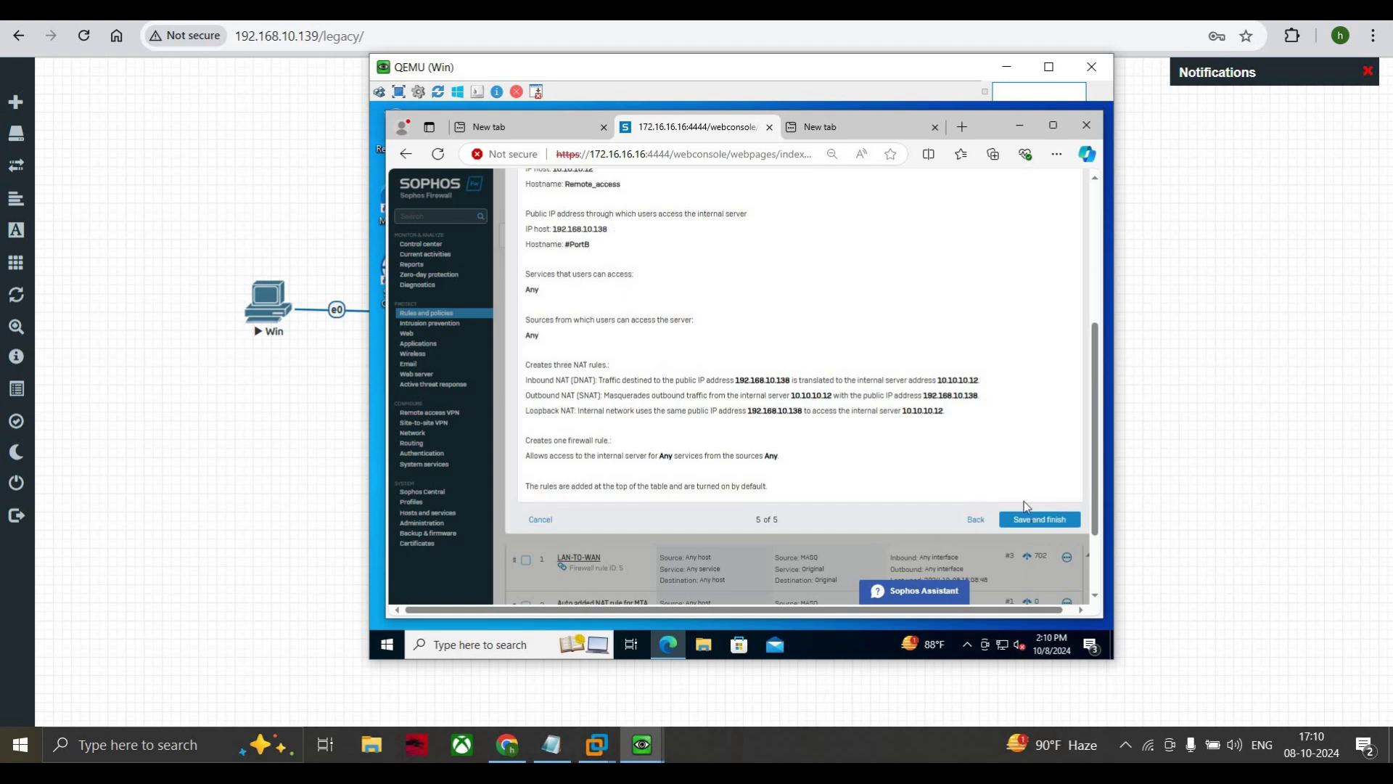
{"action": "left_click", "coordinate": [1031, 525]}
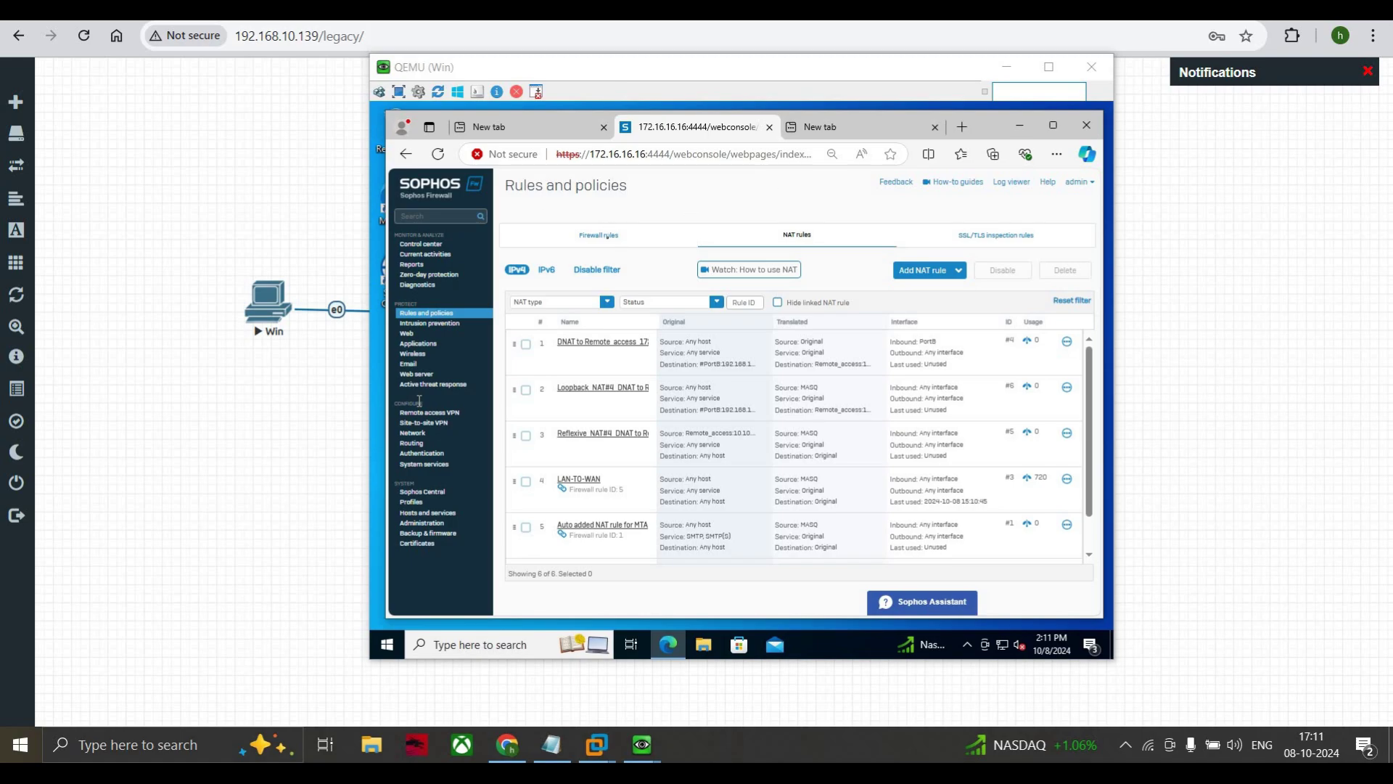
In the DNAT to Remote_access firewall rule, keep Rule group None and enable Log firewall traffic
{"action": "left_click", "coordinate": [607, 237]}
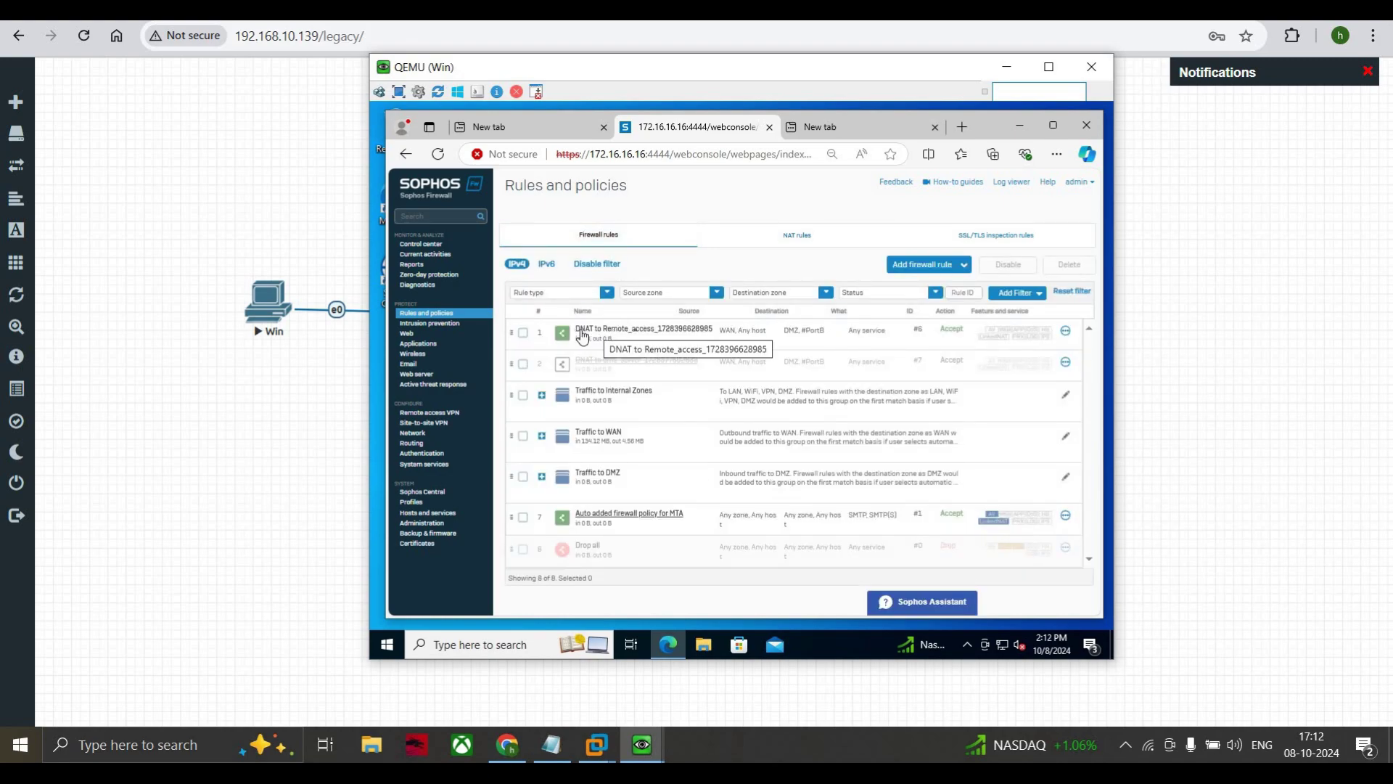
{"action": "left_click", "coordinate": [638, 328]}
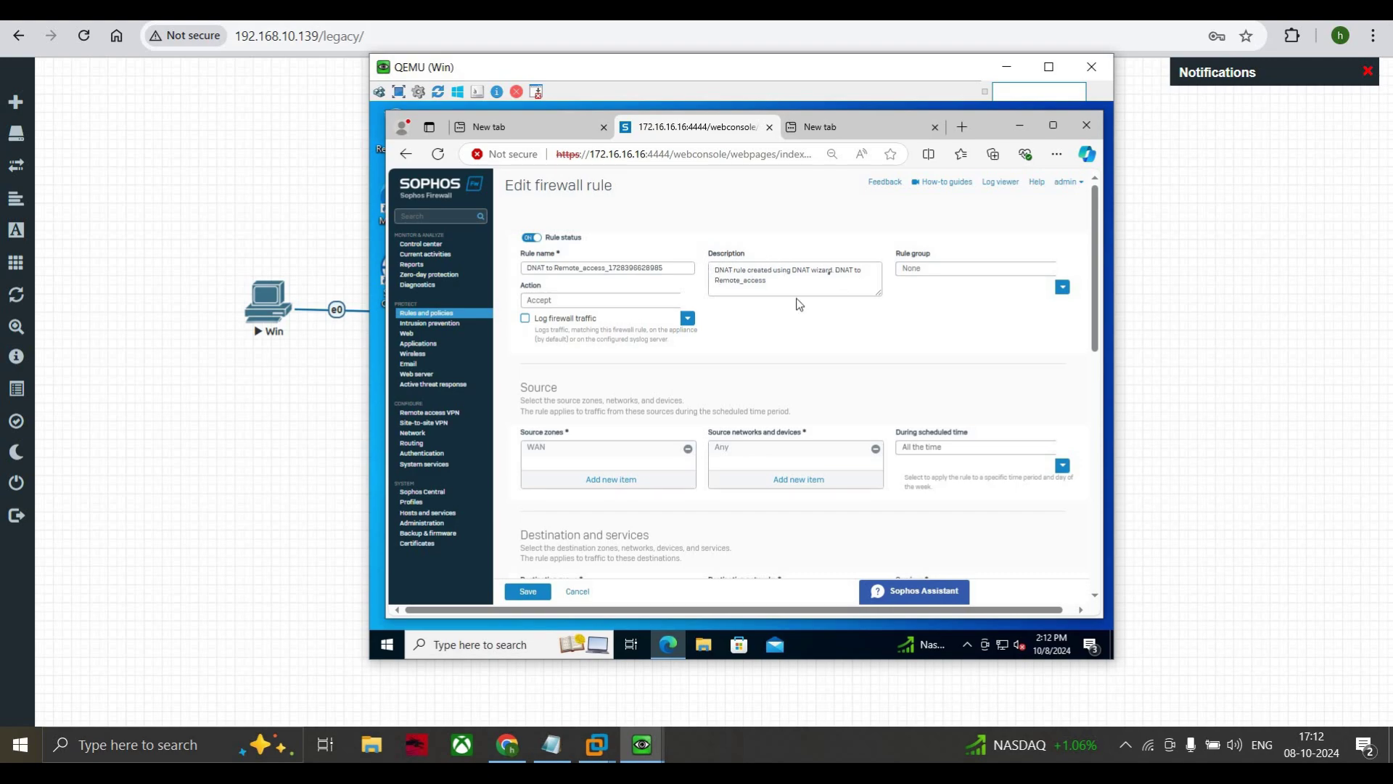
{"action": "left_click", "coordinate": [981, 278]}
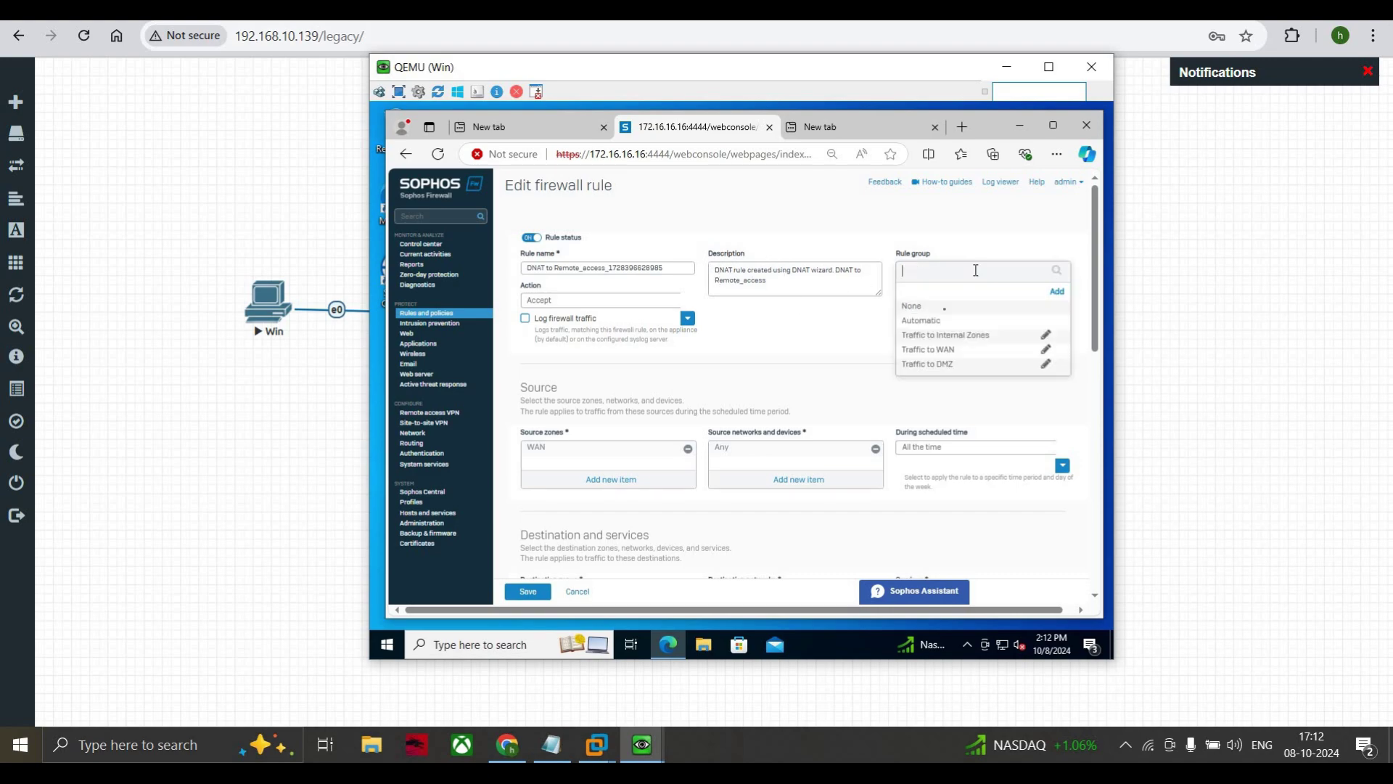
{"action": "left_click", "coordinate": [848, 343]}
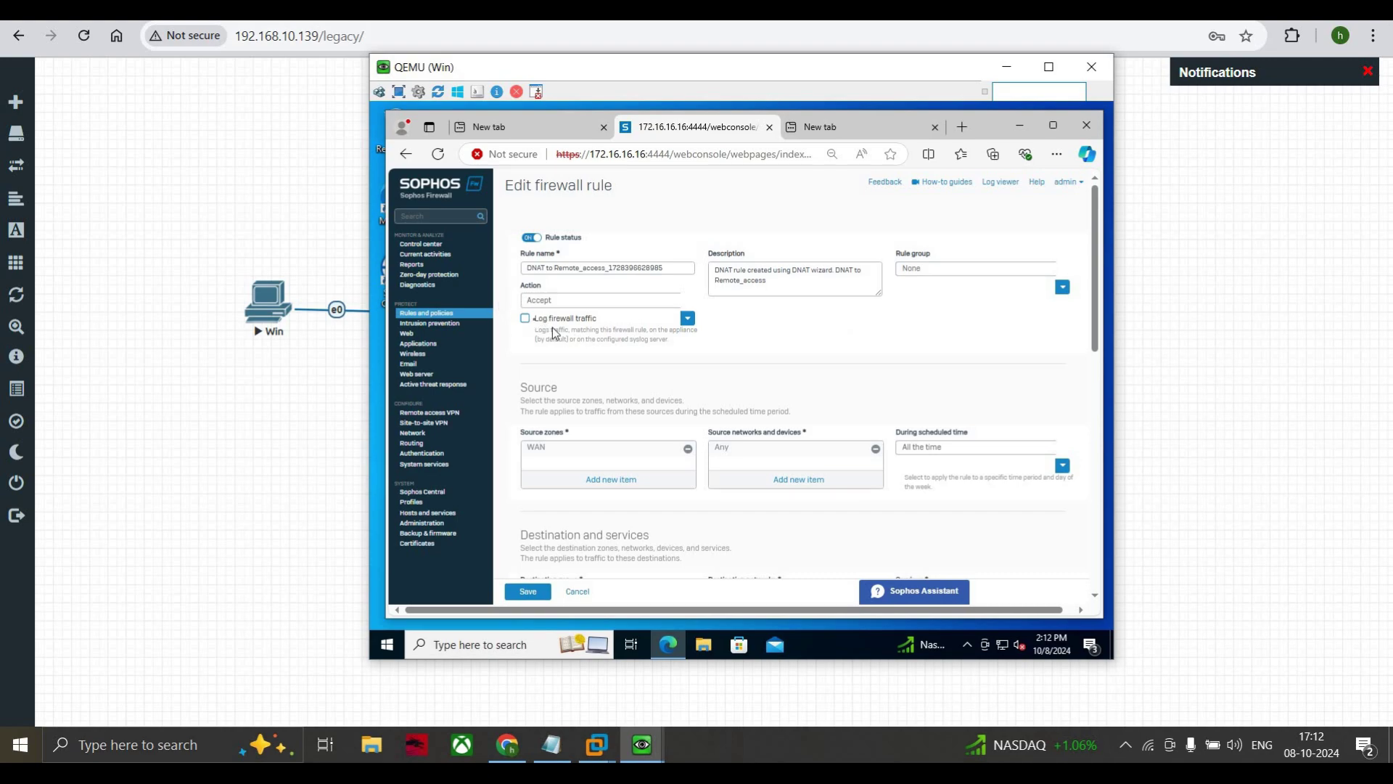
{"action": "left_click", "coordinate": [525, 321]}
Check the SophosXG network topology, then save the firewall rule changes
{"action": "scroll", "coordinate": [616, 380], "scroll_direction": "down", "scroll_amount": 1}
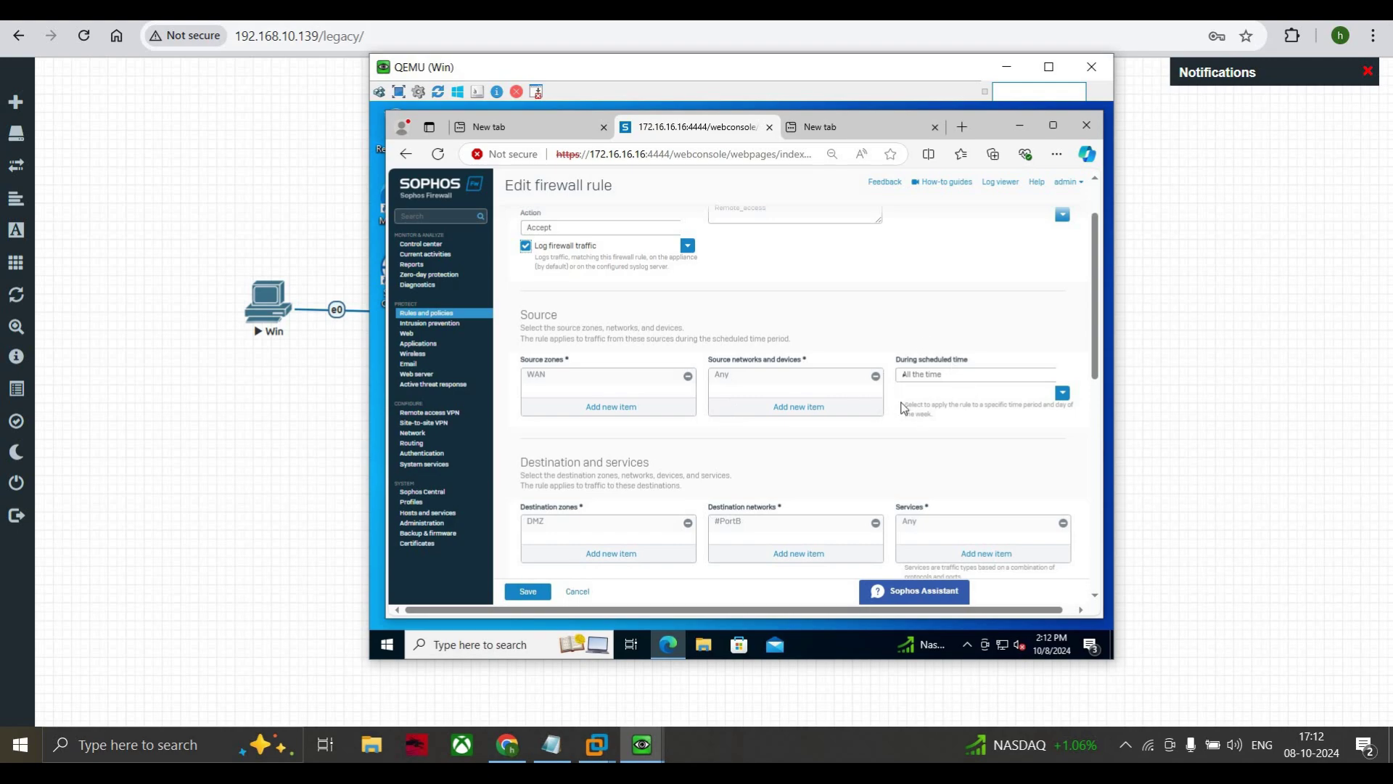
{"action": "scroll", "coordinate": [904, 403], "scroll_direction": "down", "scroll_amount": 1}
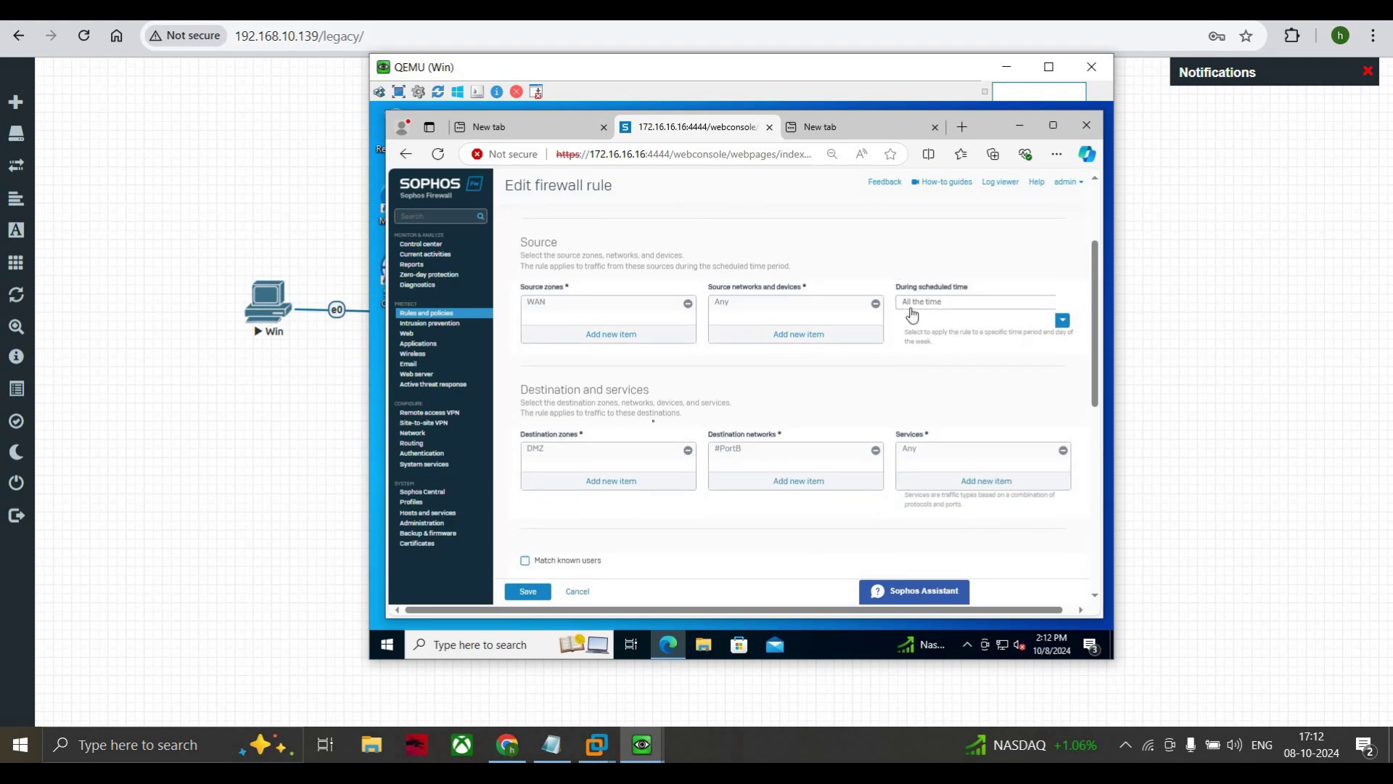
{"action": "scroll", "coordinate": [651, 421], "scroll_direction": "down", "scroll_amount": 2}
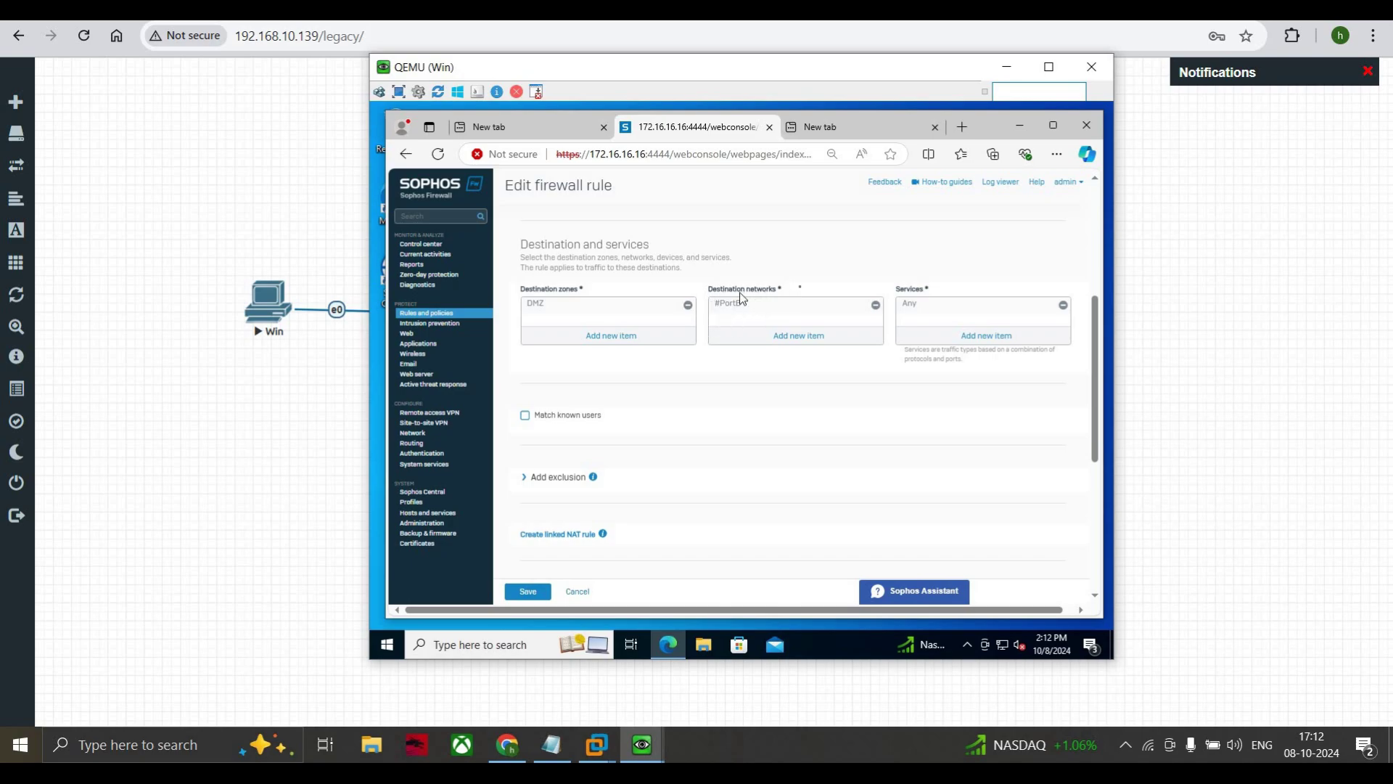
{"action": "left_click_drag", "start_coordinate": [859, 65], "coordinate": [864, 270]}
{"action": "left_click_drag", "start_coordinate": [874, 396], "coordinate": [877, 396]}
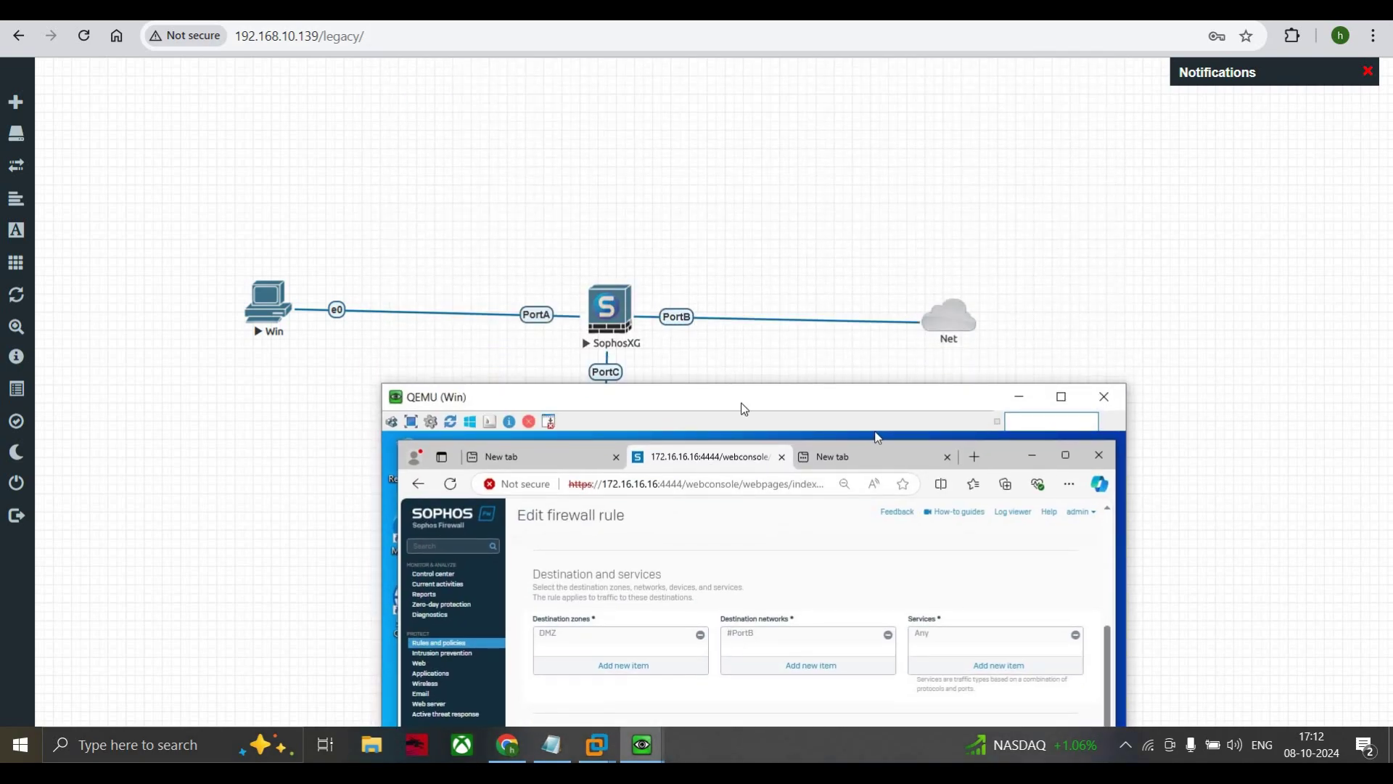
{"action": "left_click_drag", "start_coordinate": [740, 400], "coordinate": [705, 66]}
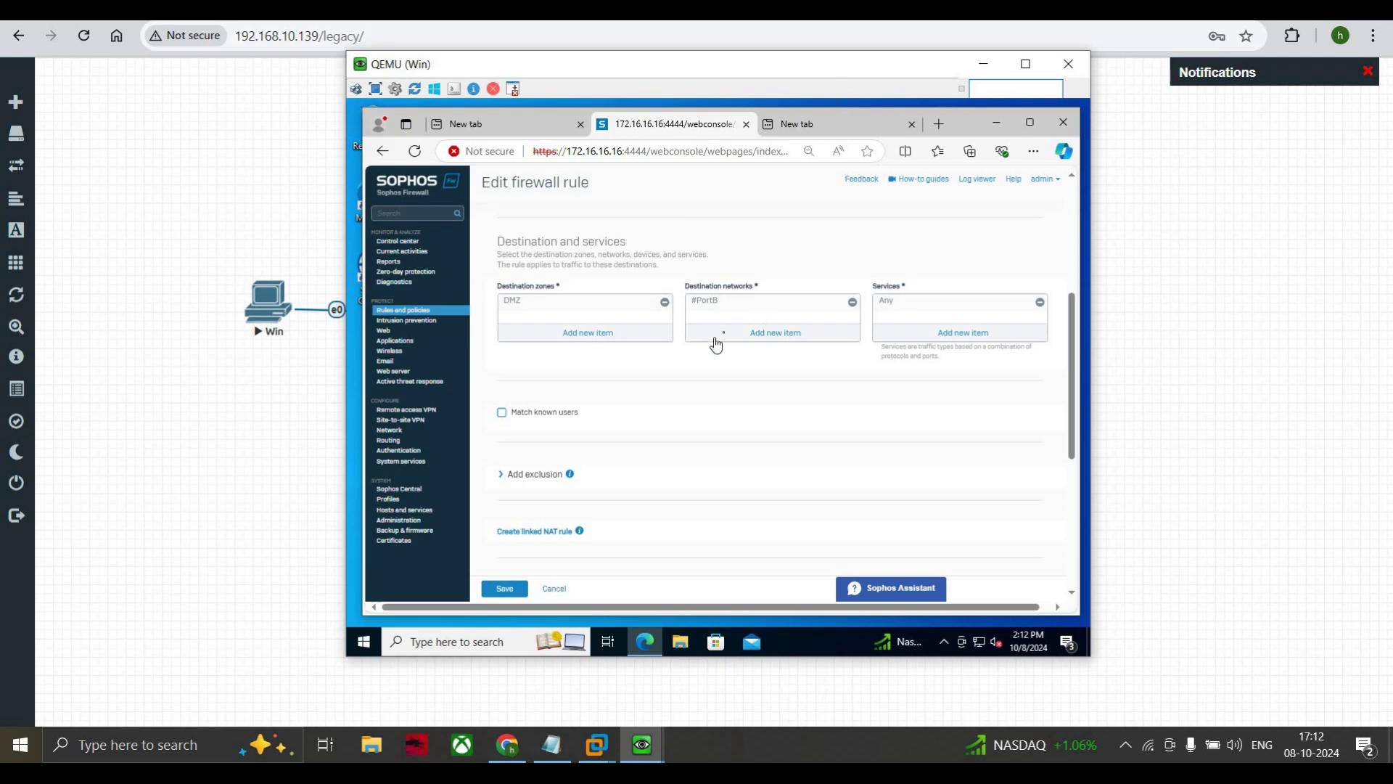
{"action": "scroll", "coordinate": [782, 379], "scroll_direction": "down", "scroll_amount": 1}
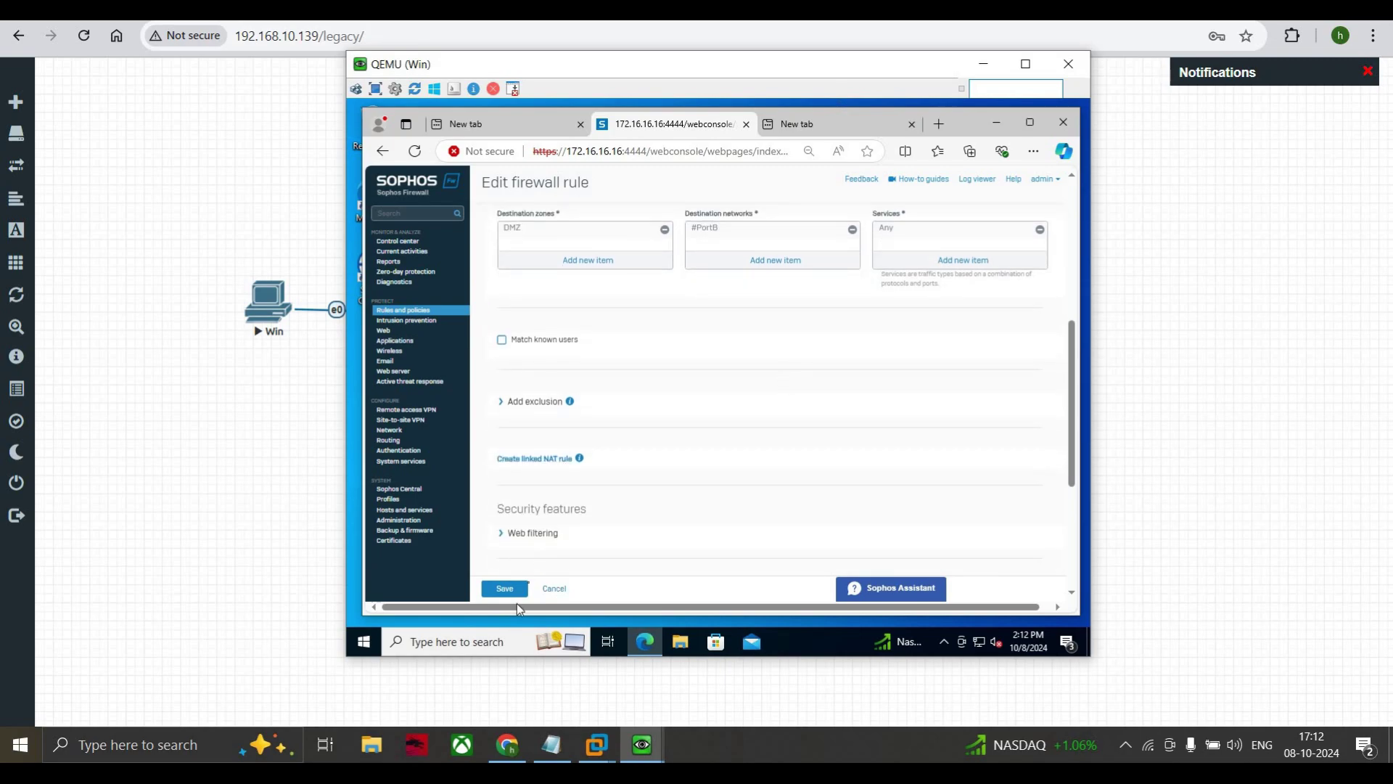
{"action": "left_click", "coordinate": [528, 586]}
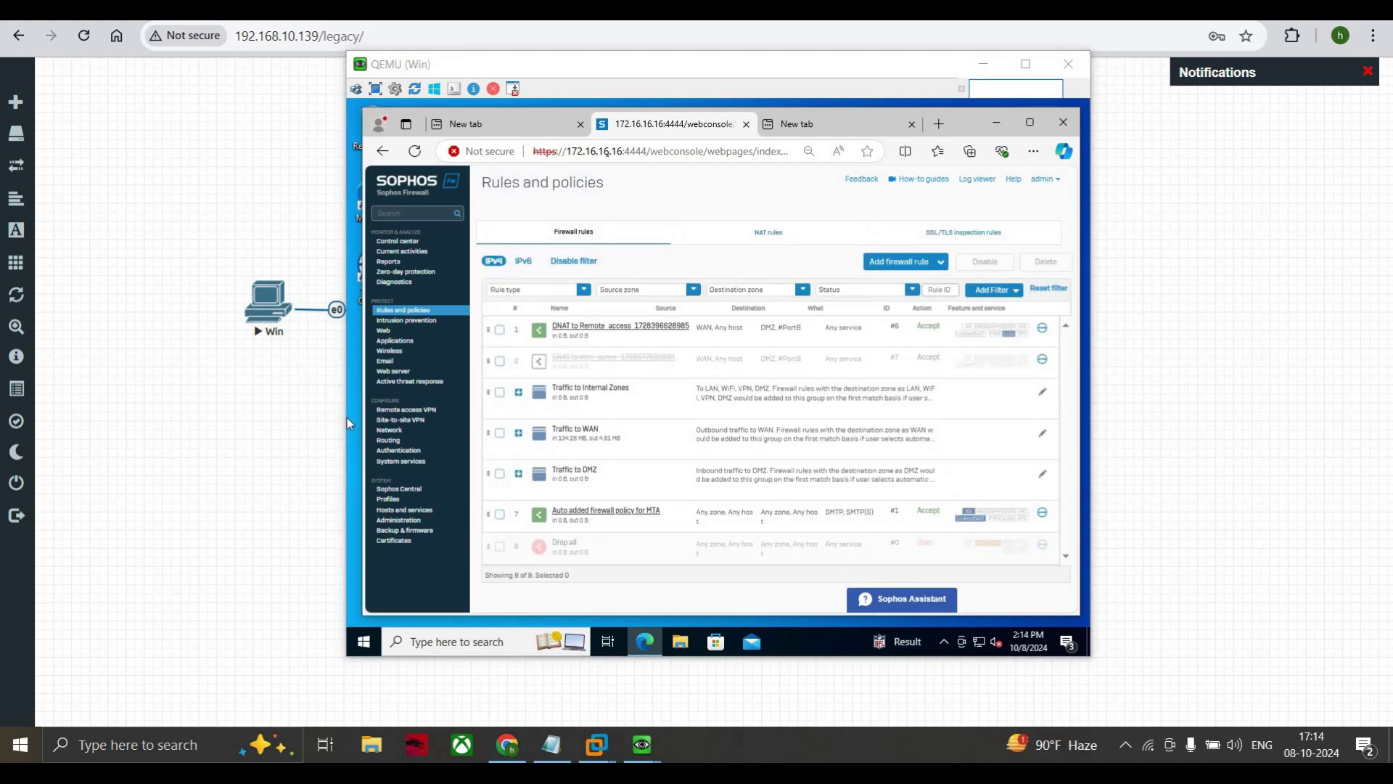
Inspect the DNAT to Remote_access NAT rule: #PortB translated to Remote_access on inbound PortB
{"action": "left_click", "coordinate": [759, 234]}
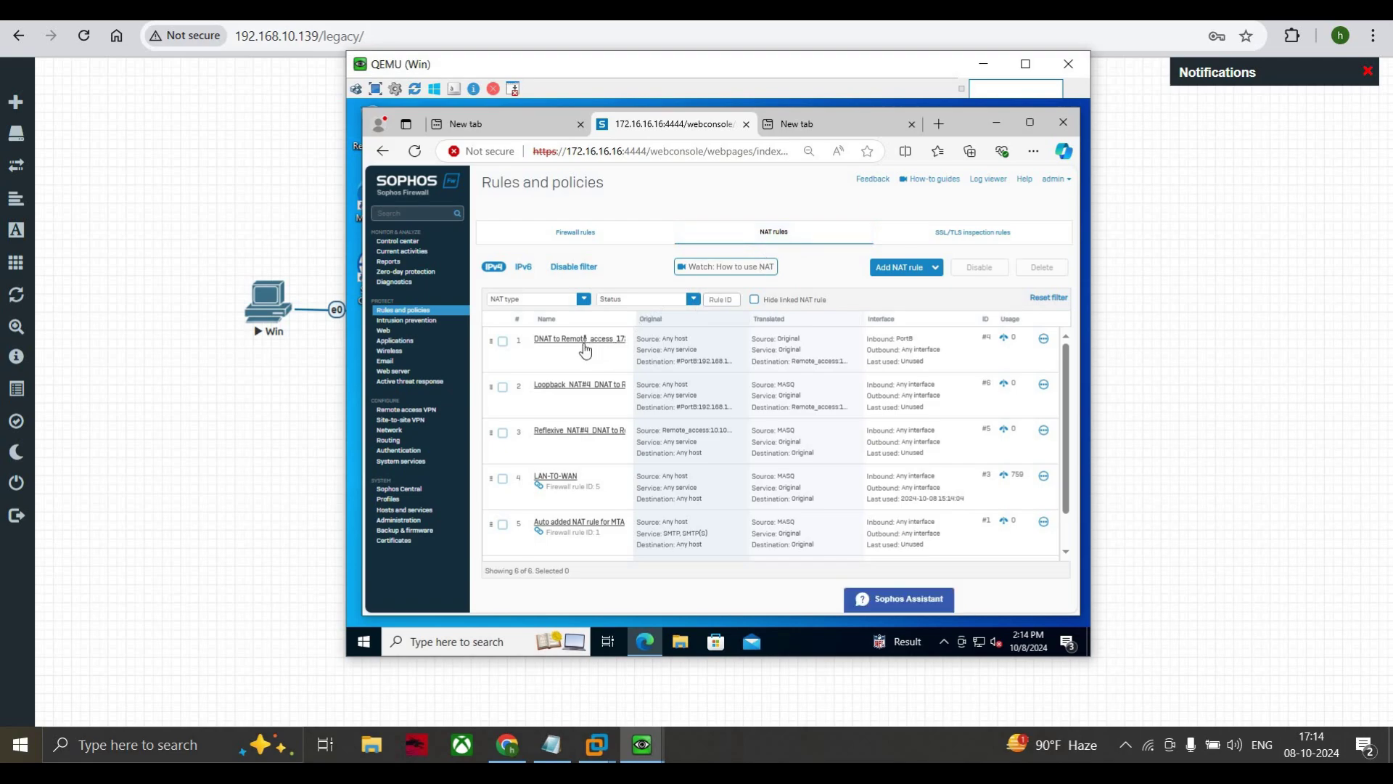
{"action": "left_click", "coordinate": [585, 337]}
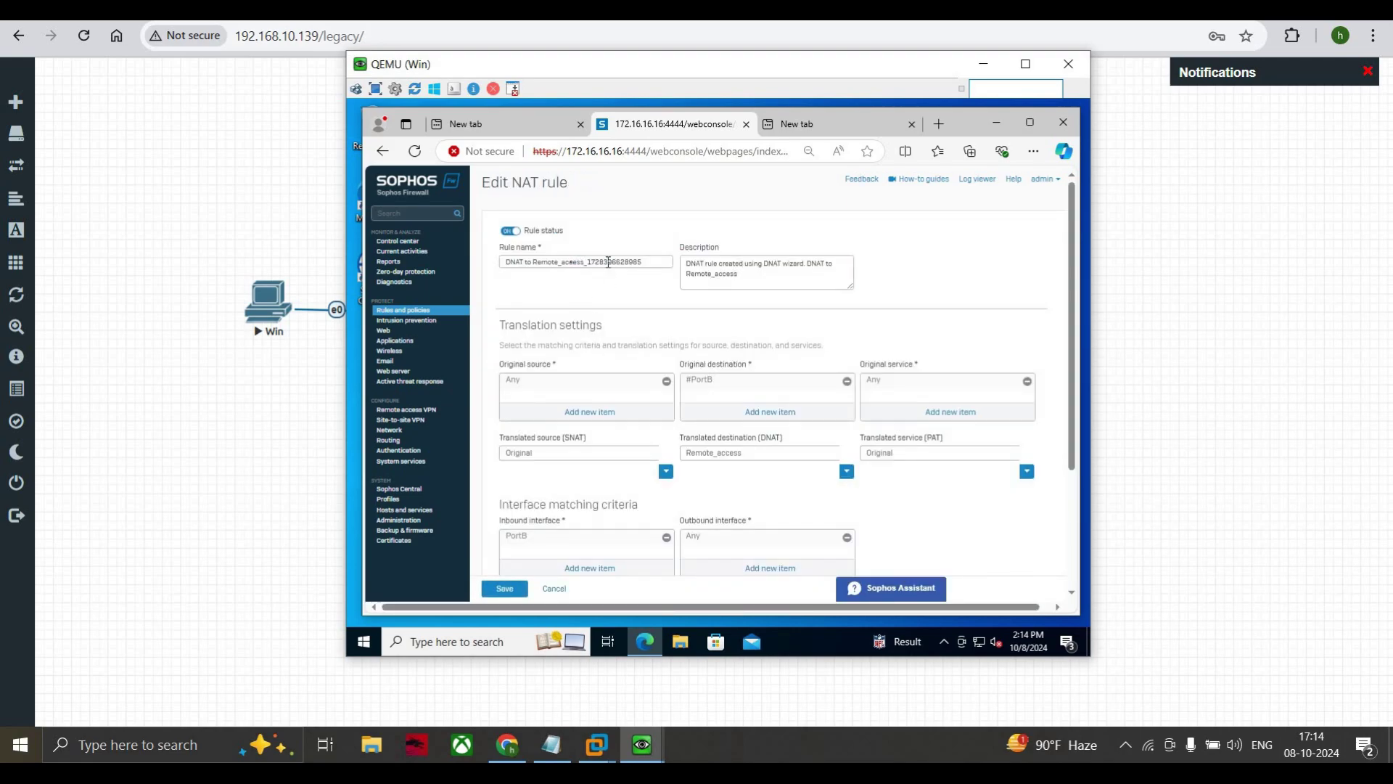
{"action": "scroll", "coordinate": [581, 287], "scroll_direction": "down", "scroll_amount": 1}
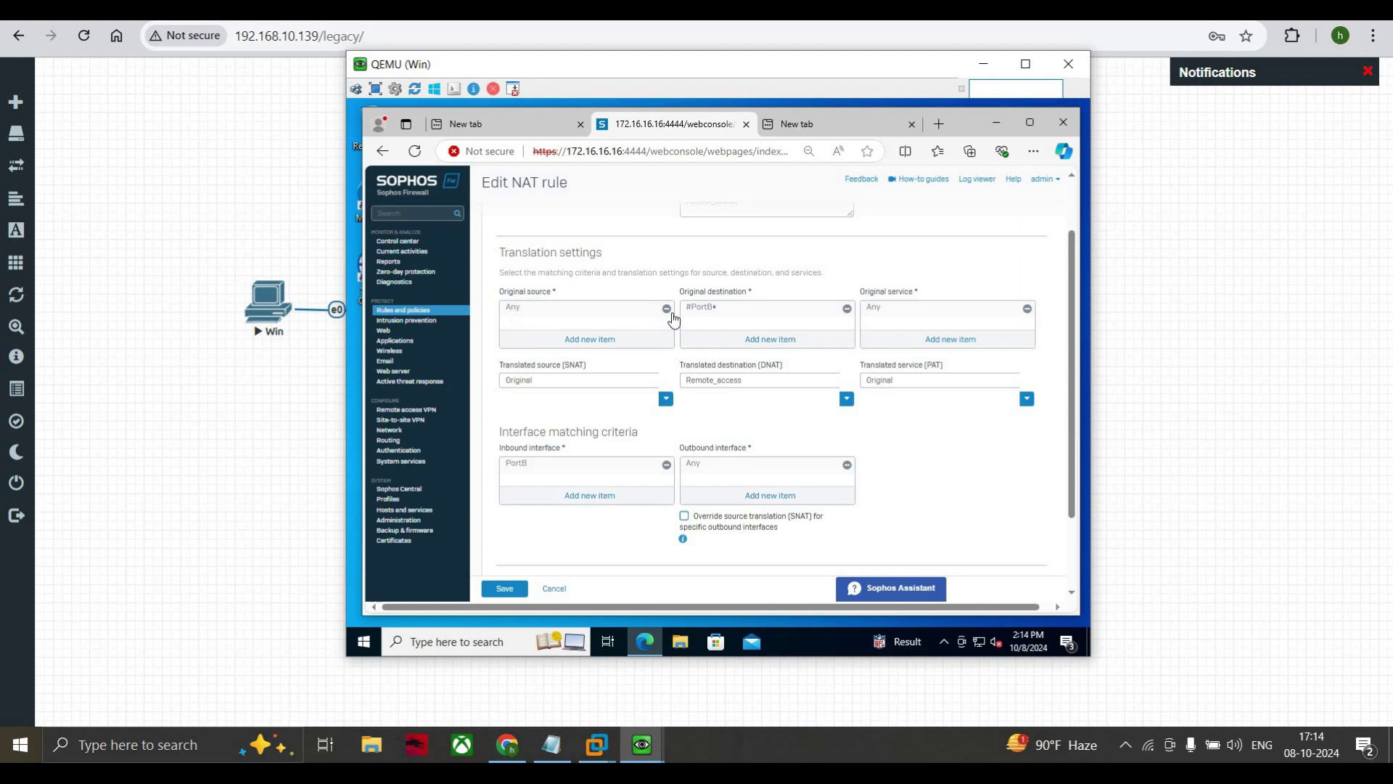
{"action": "mouse_move", "coordinate": [709, 312]}
{"action": "mouse_move", "coordinate": [686, 392]}
{"action": "mouse_move", "coordinate": [881, 388]}
{"action": "left_click_drag", "start_coordinate": [714, 98], "coordinate": [663, 138]}
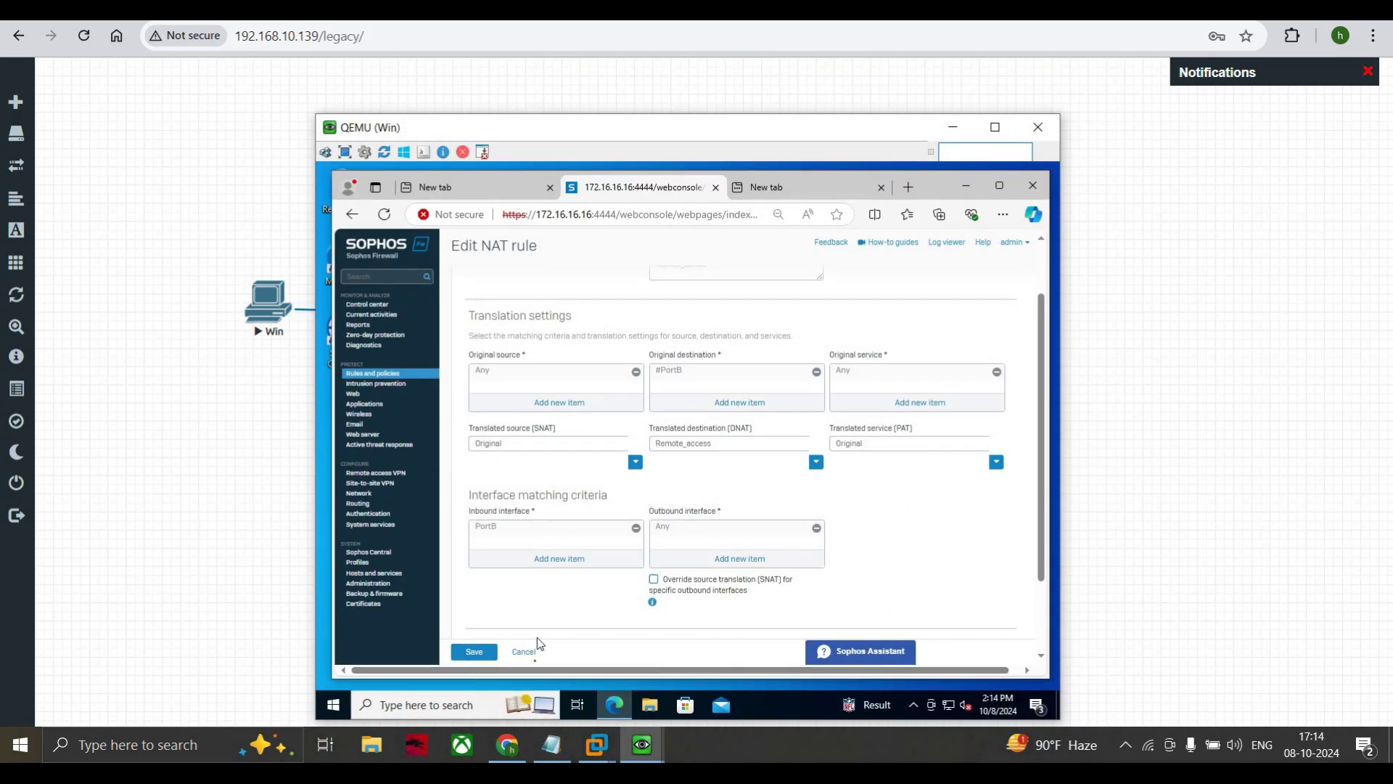
{"action": "scroll", "coordinate": [594, 580], "scroll_direction": "down", "scroll_amount": 2}
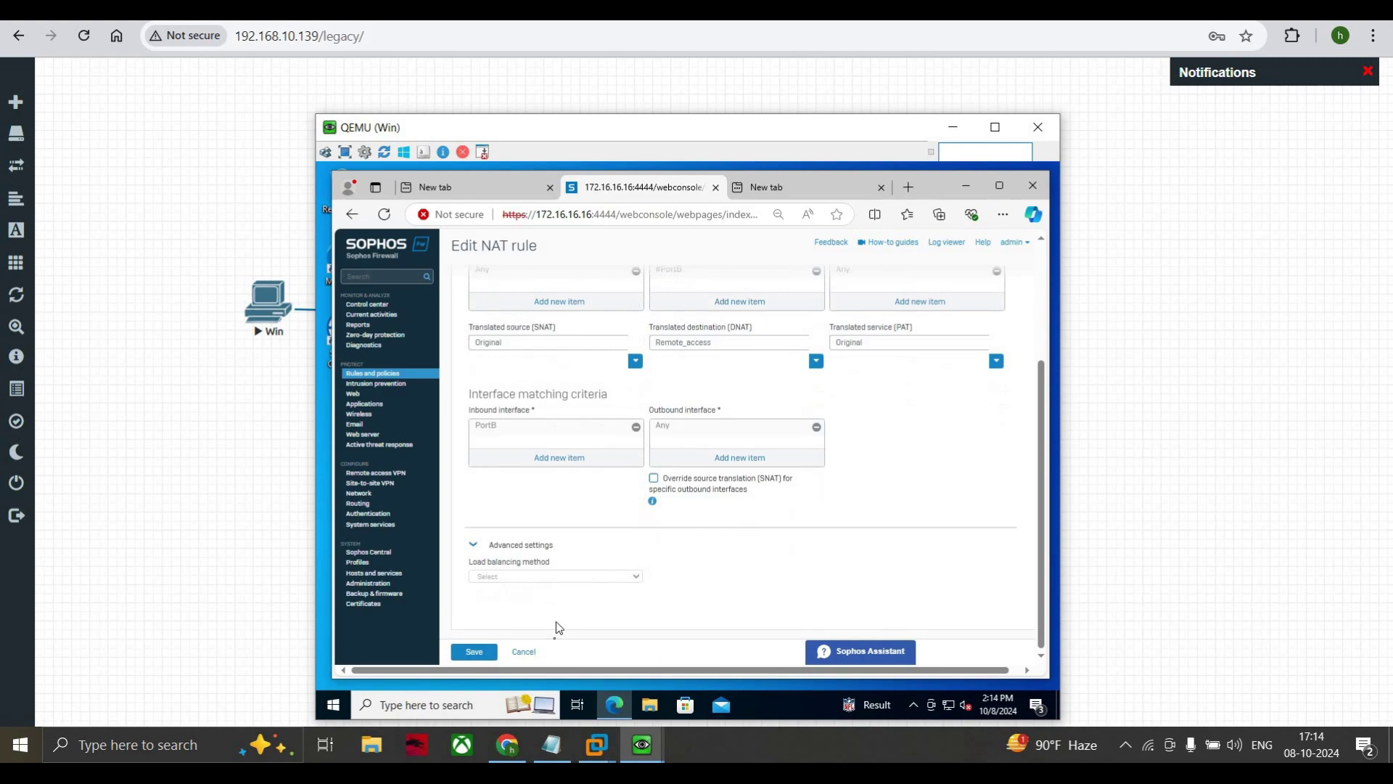
Cancel the NAT rule edit and launch Remote Desktop Connection targeting 192.168.10.138
{"action": "left_click", "coordinate": [524, 651]}
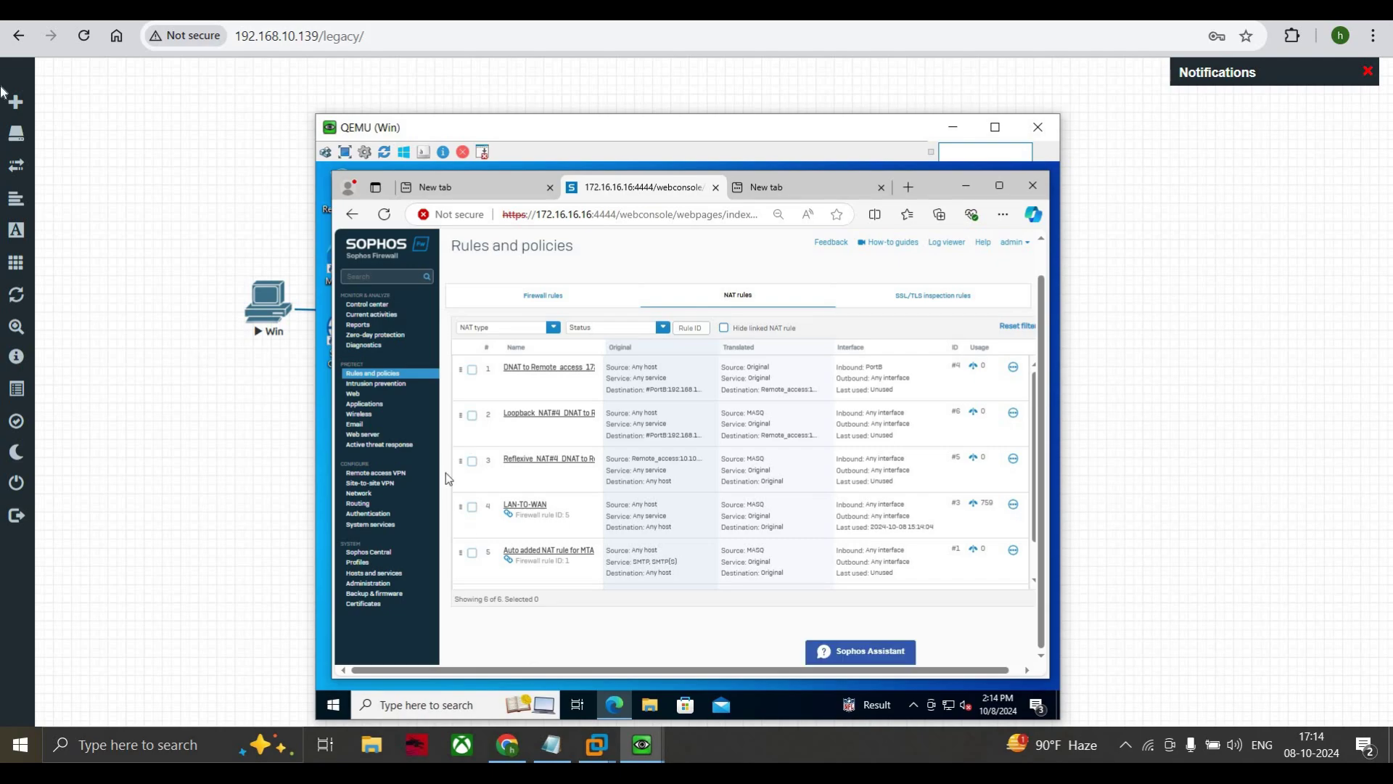
{"action": "mouse_move", "coordinate": [1, 92]}
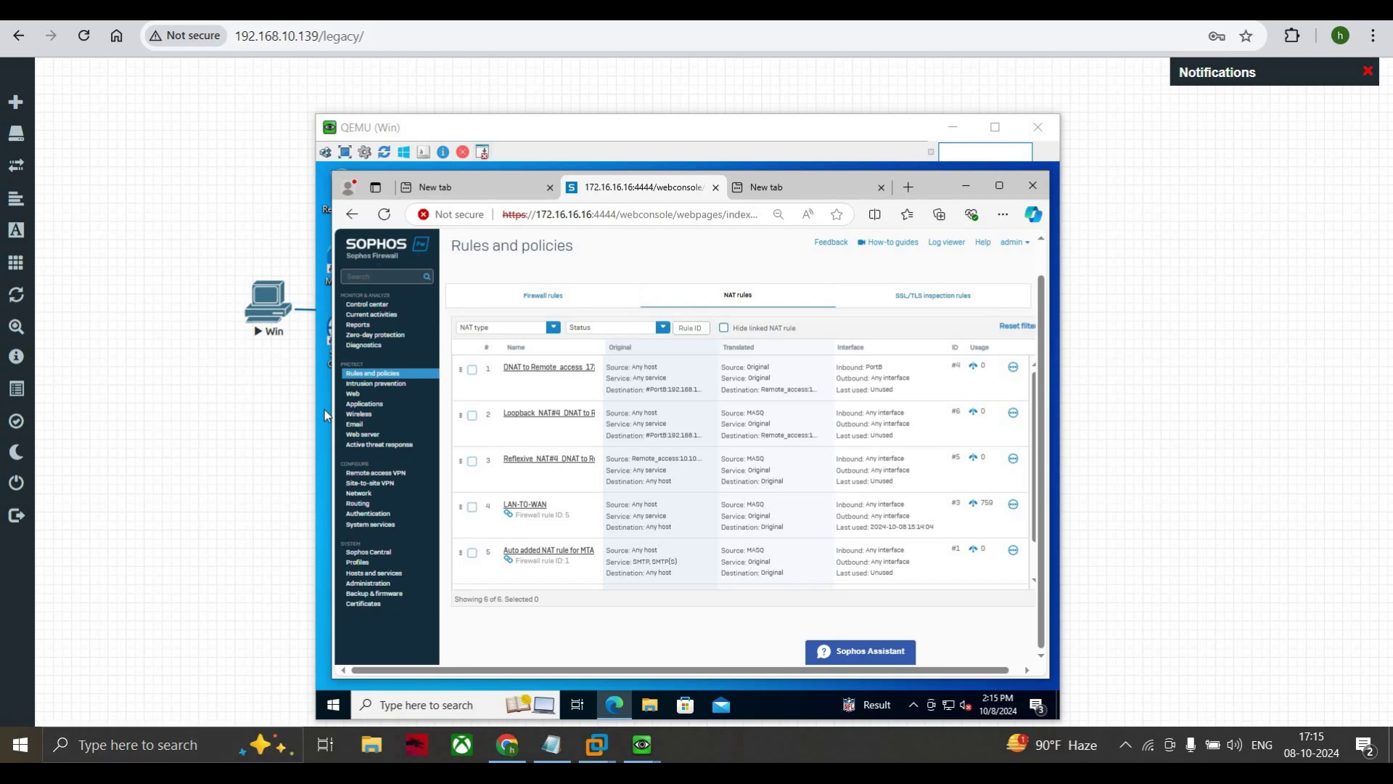
{"action": "left_click", "coordinate": [190, 736]}
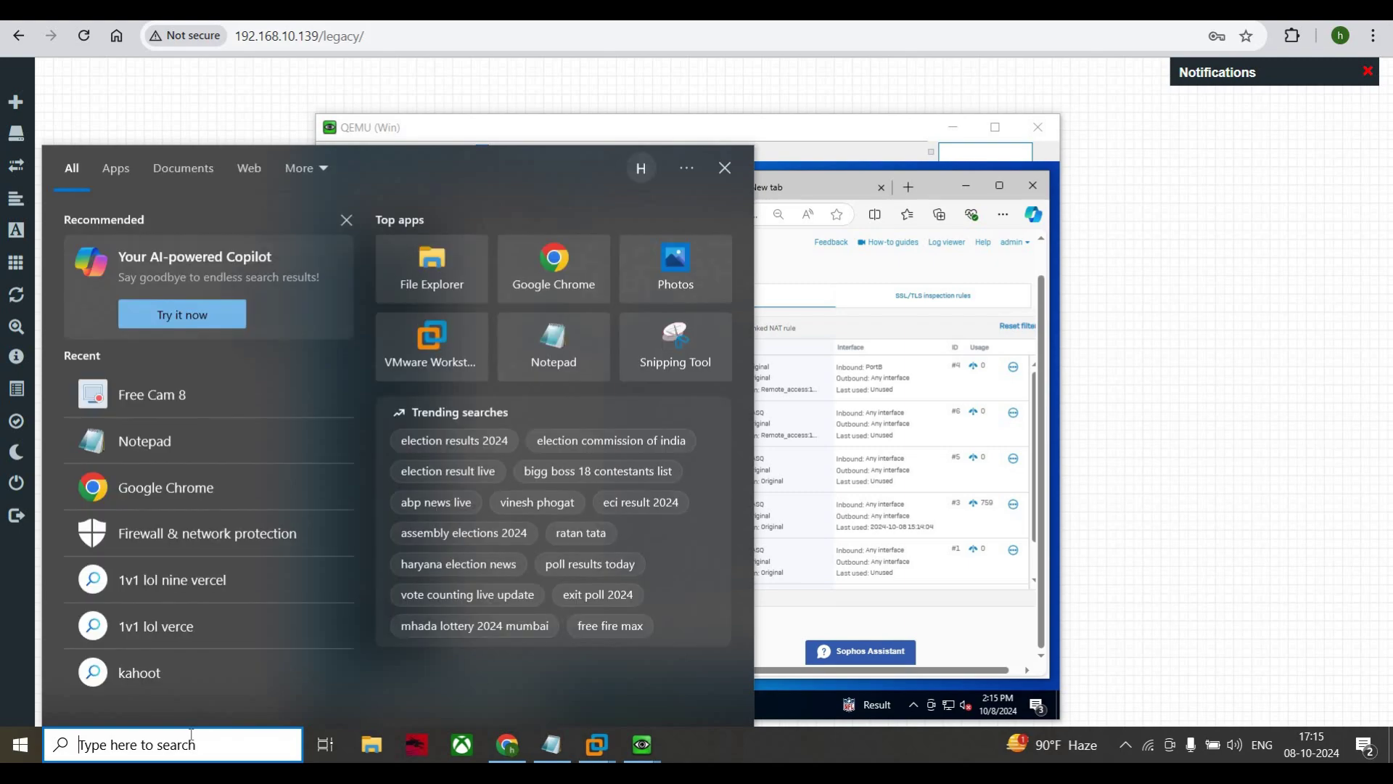
{"action": "left_click", "coordinate": [324, 411]}
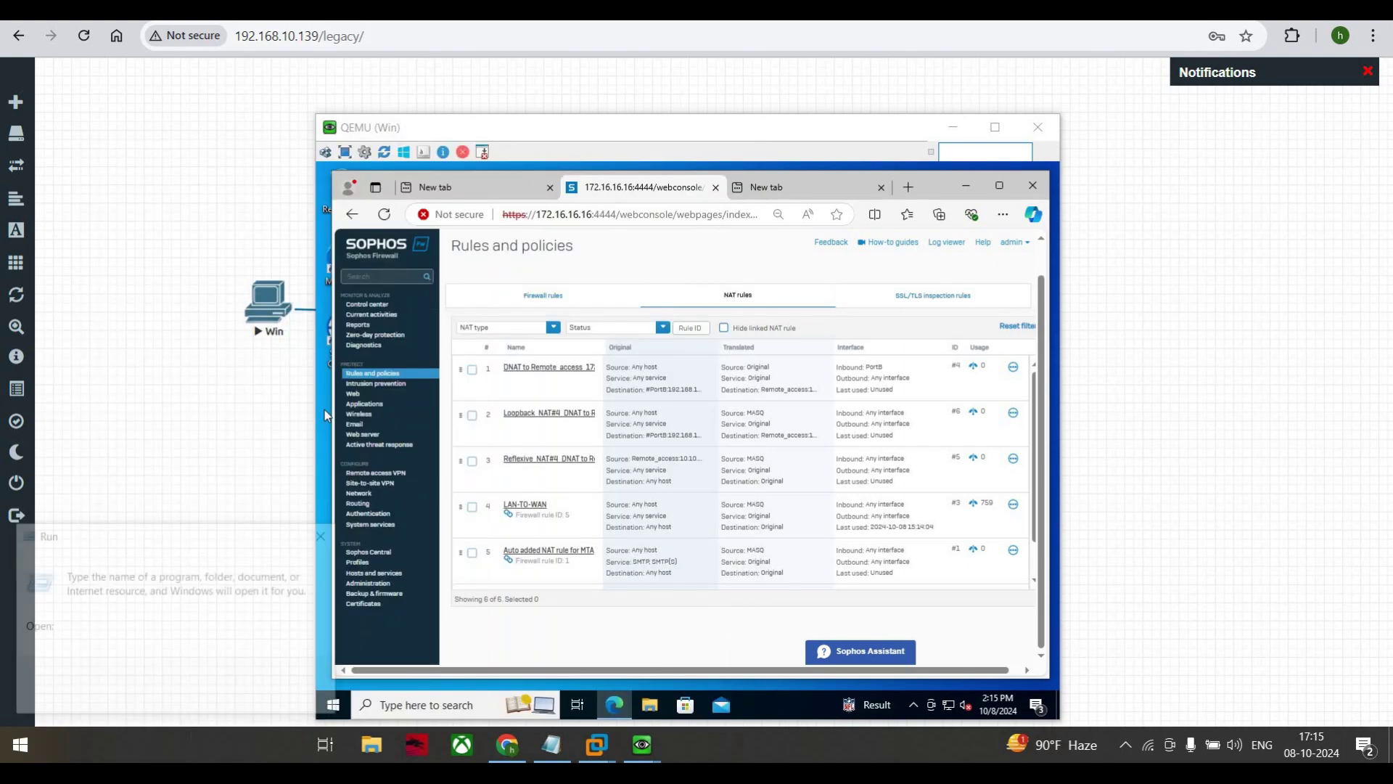
{"action": "key", "text": "super+r"}
{"action": "key", "text": "Escape"}
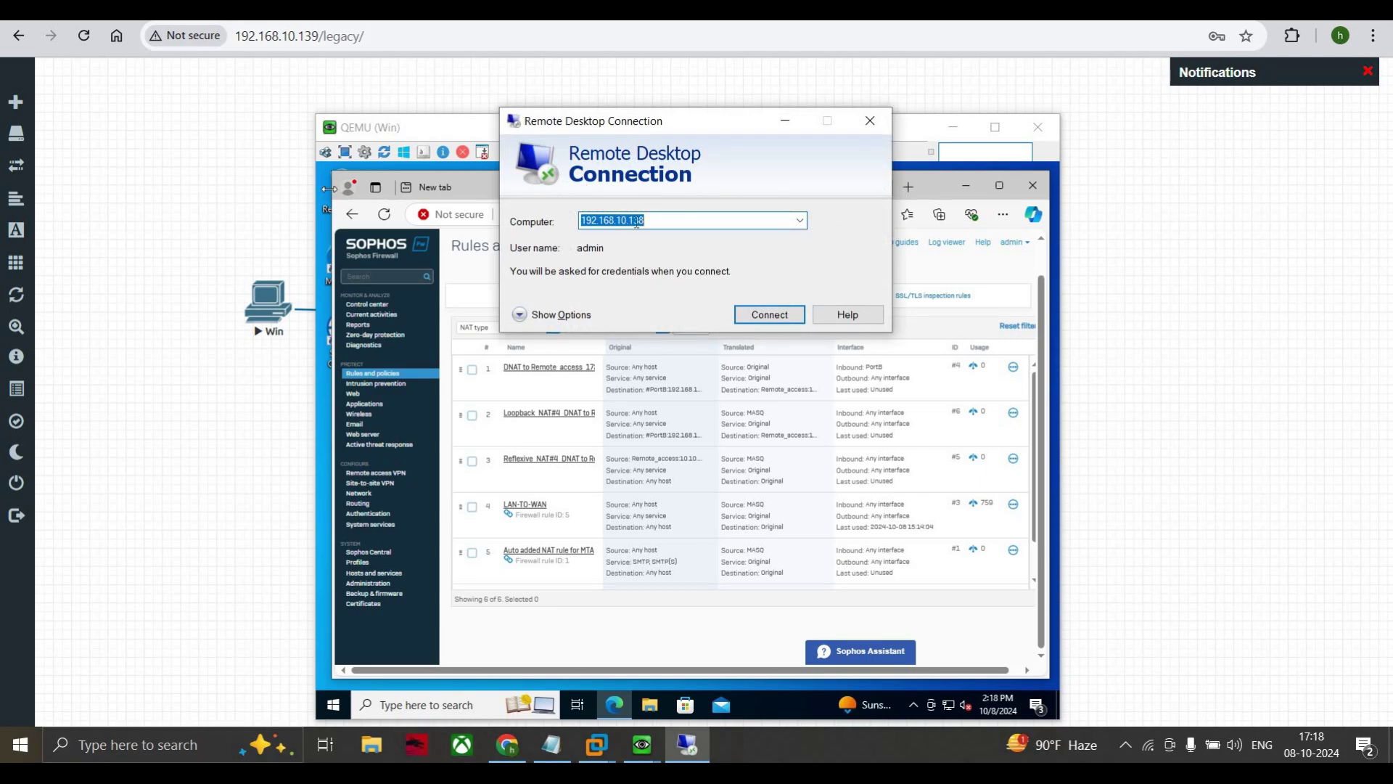
Connect to 192.168.10.138 and submit the admin account password in Windows Security
{"action": "left_click", "coordinate": [637, 223]}
{"action": "left_click", "coordinate": [774, 316]}
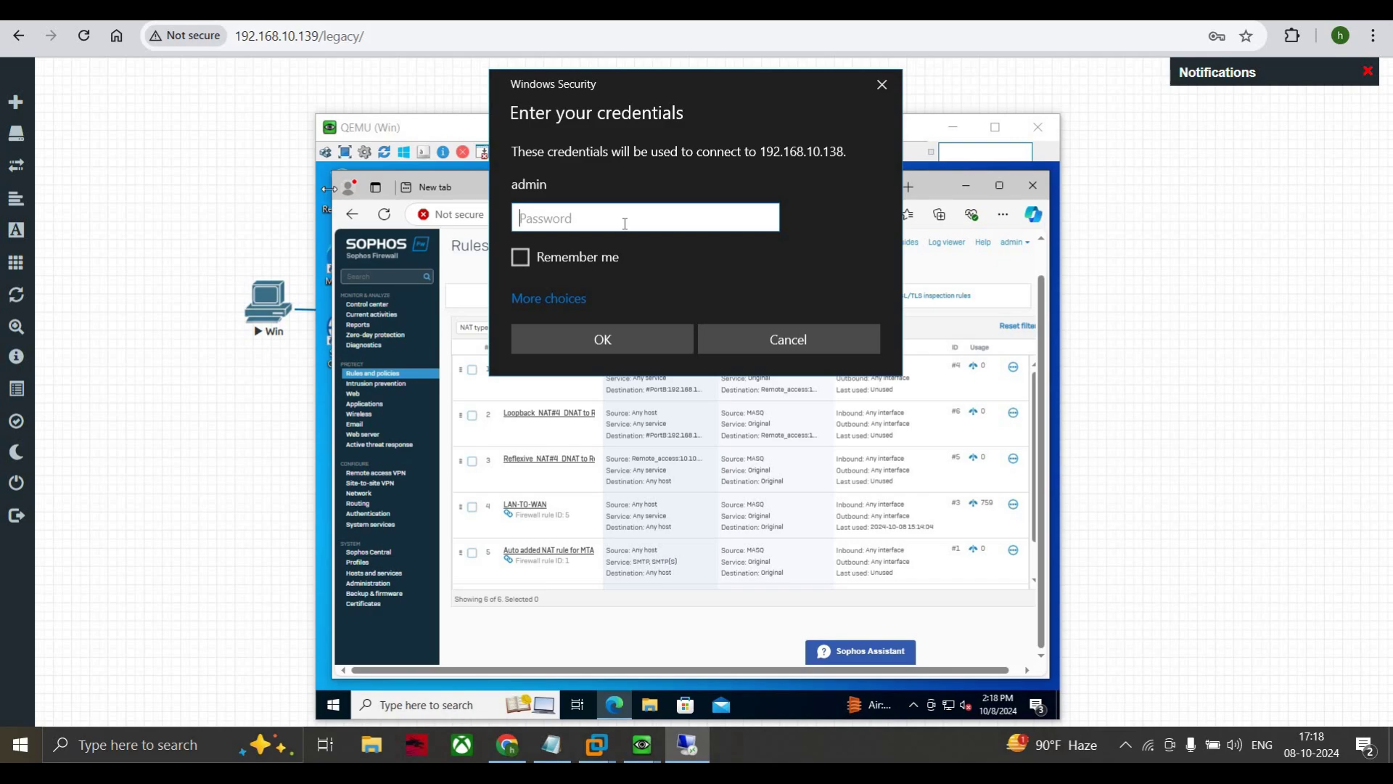
{"action": "left_click", "coordinate": [617, 338]}
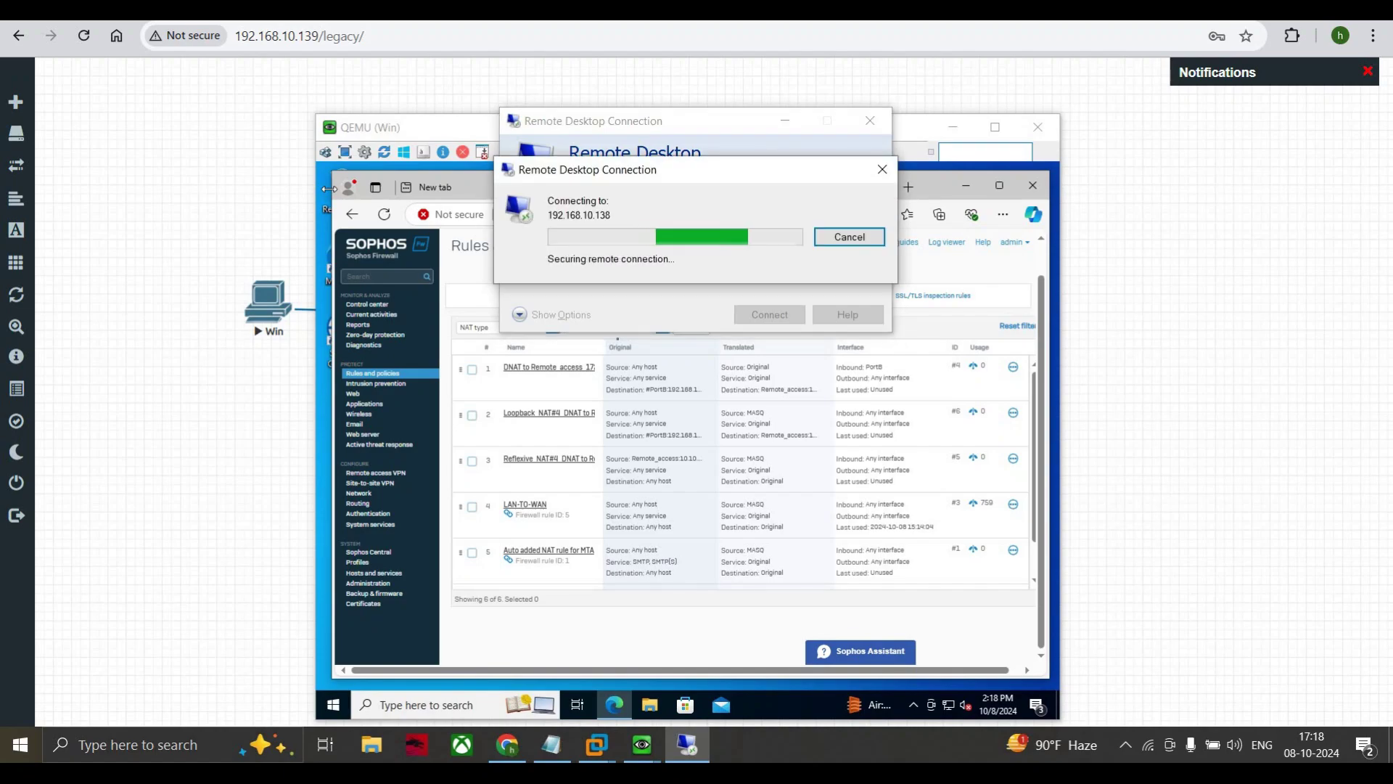